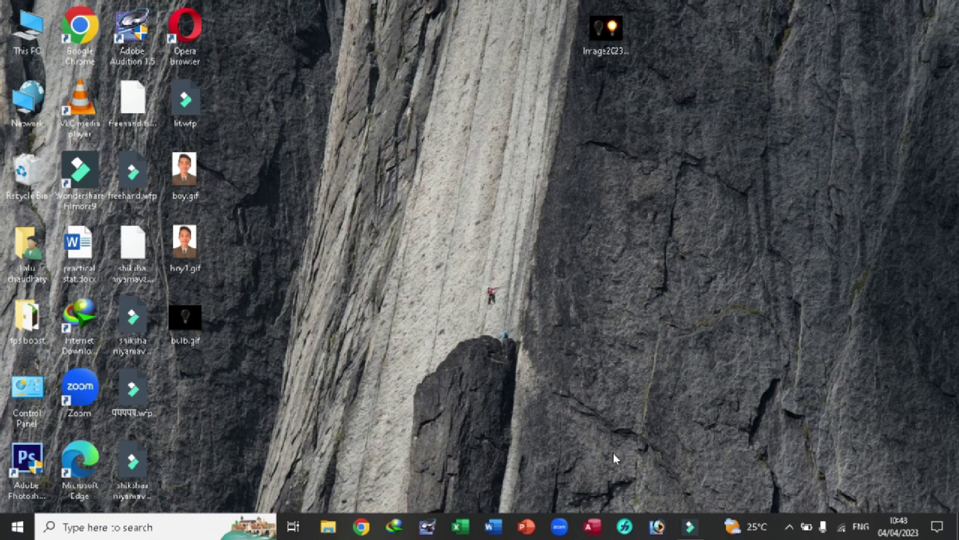
Launch Adobe Photoshop from its taskbar icon.
left_click(658, 528)
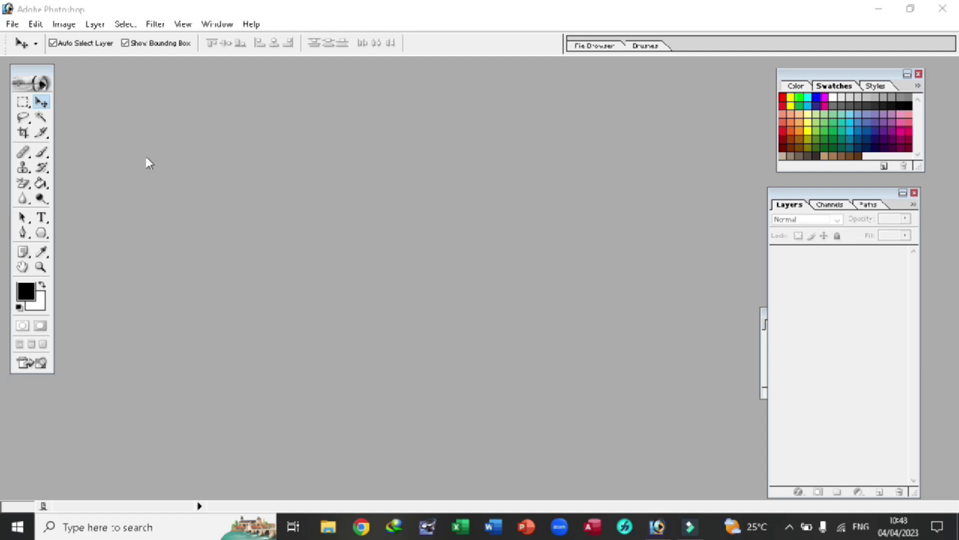
Open the two-bulb JPG photo and make a first duplicate of it.
double_click(171, 154)
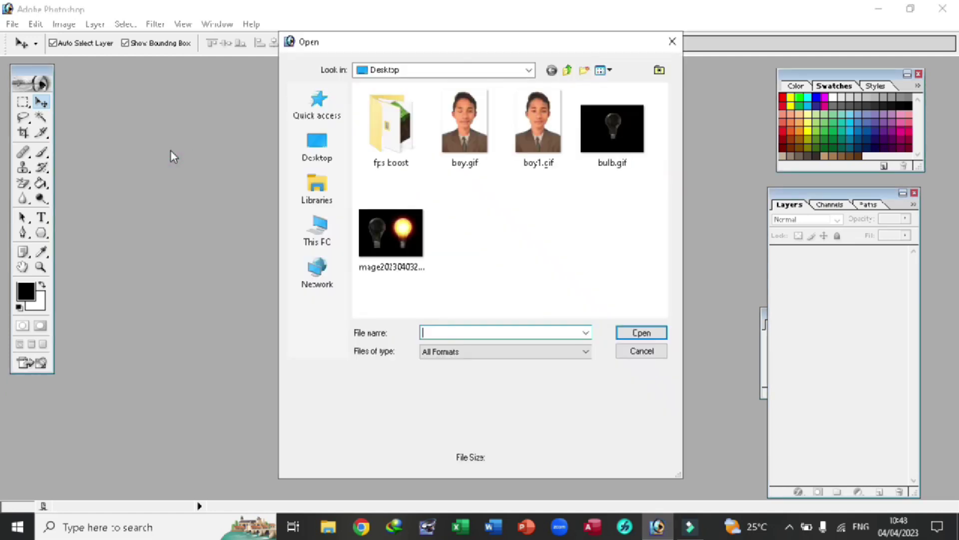
double_click(391, 243)
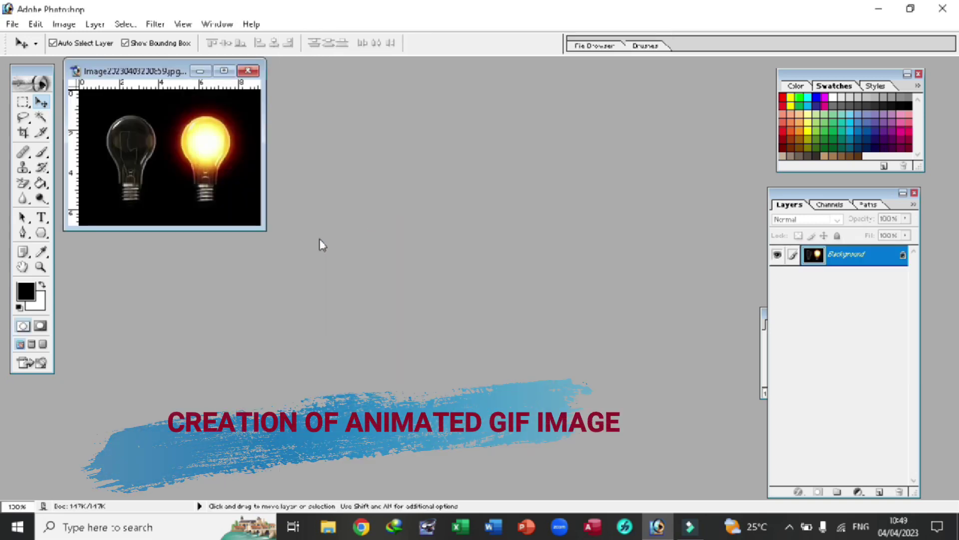
right_click(150, 74)
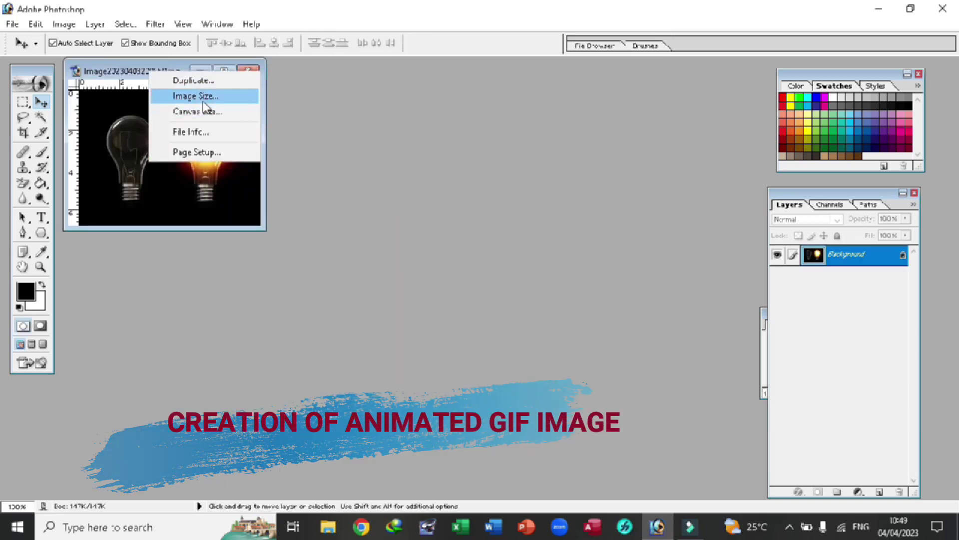
left_click(191, 80)
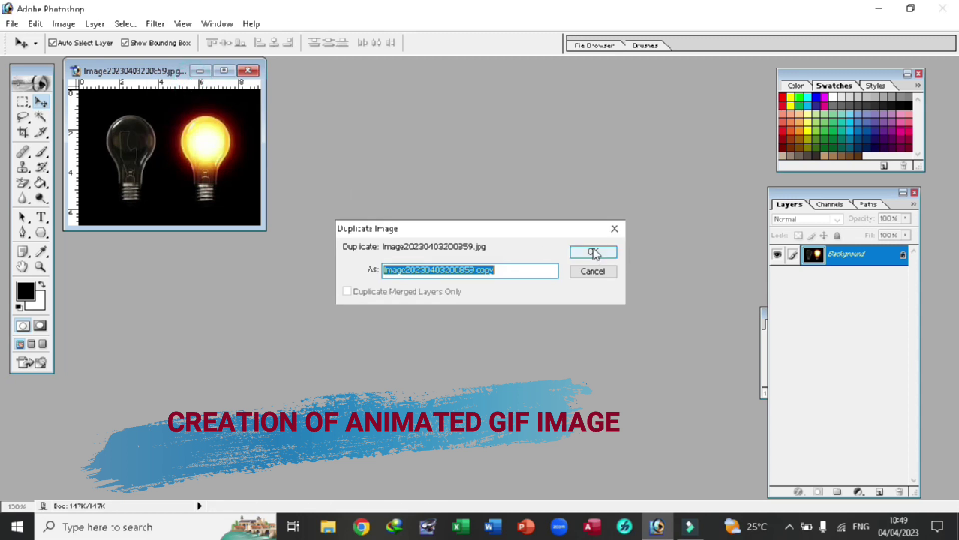
left_click(593, 251)
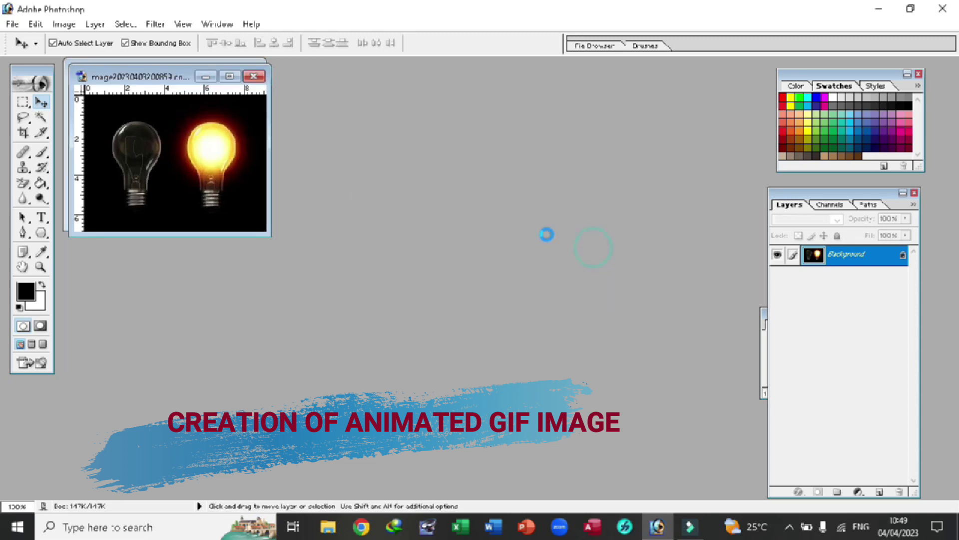
Make a second duplicate copy of the two-bulb image.
right_click(161, 80)
left_click(203, 86)
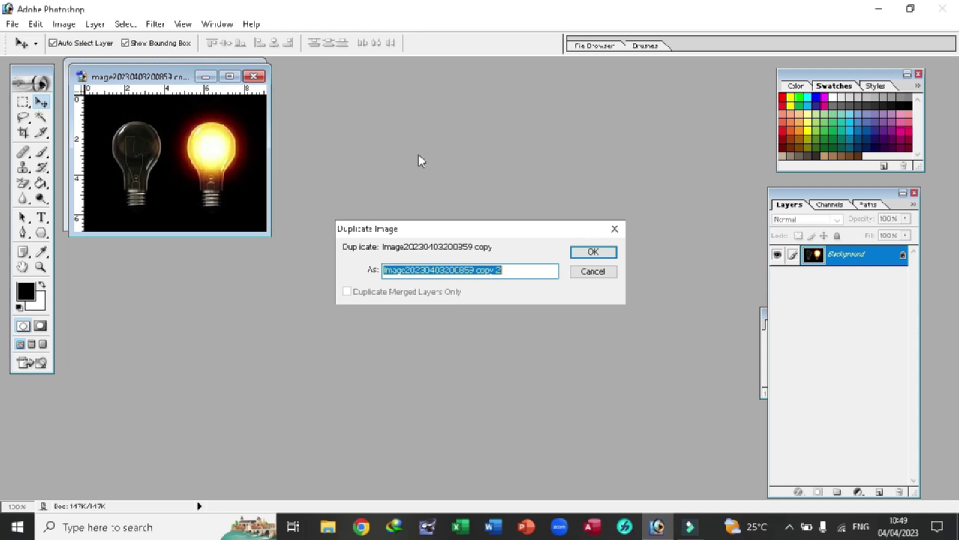
left_click(593, 251)
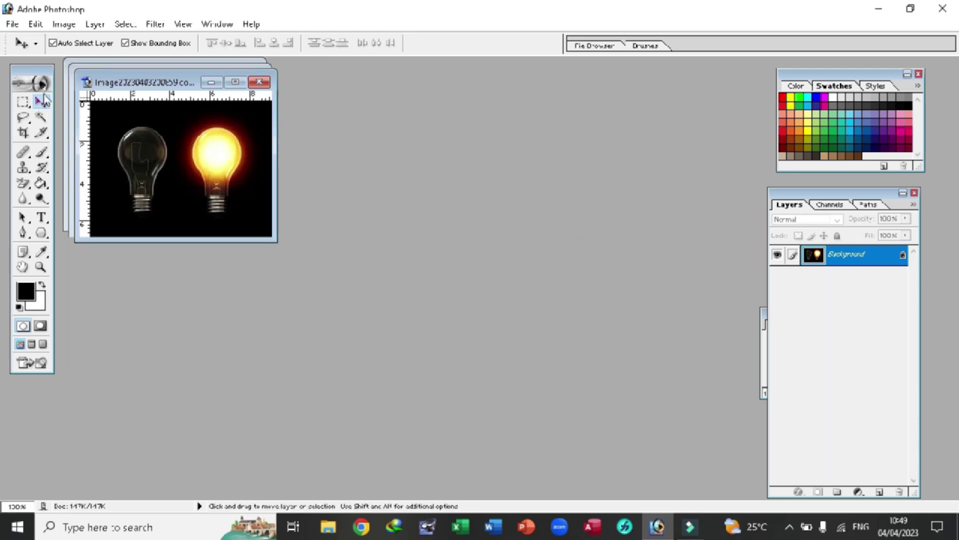
Maximize the duplicate and crop it to just the lit right bulb.
double_click(115, 79)
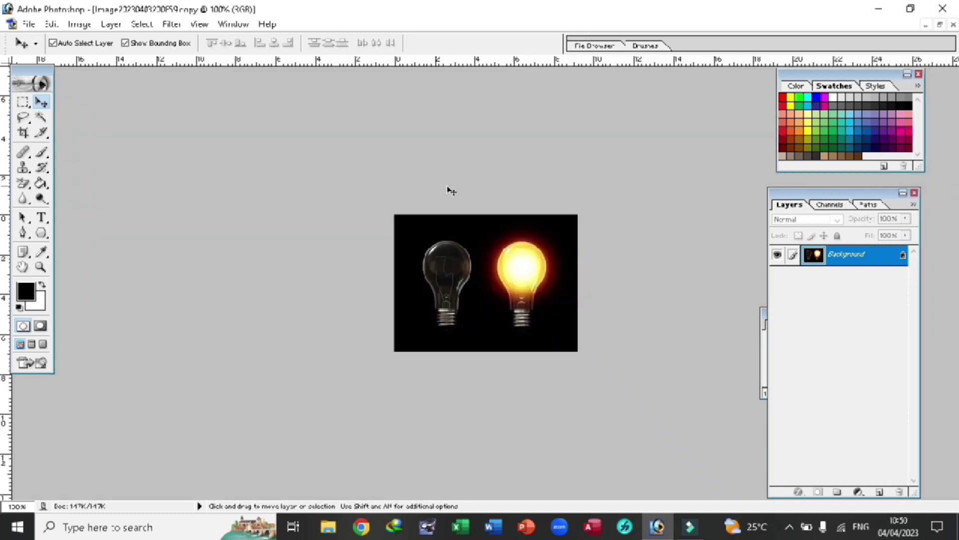
left_click(23, 132)
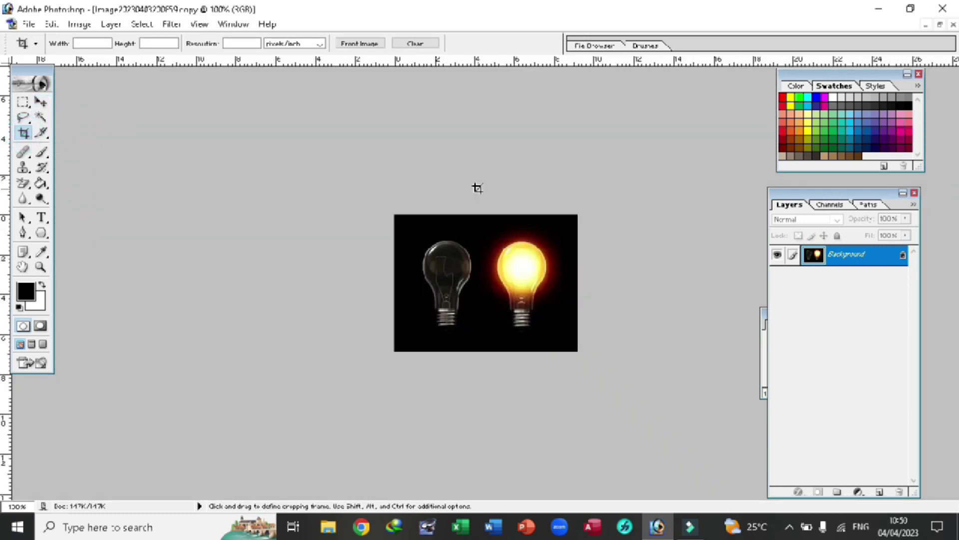
mouse_move(481, 191)
left_mouse_down()
mouse_move(490, 245)
mouse_move(578, 350)
left_mouse_up()
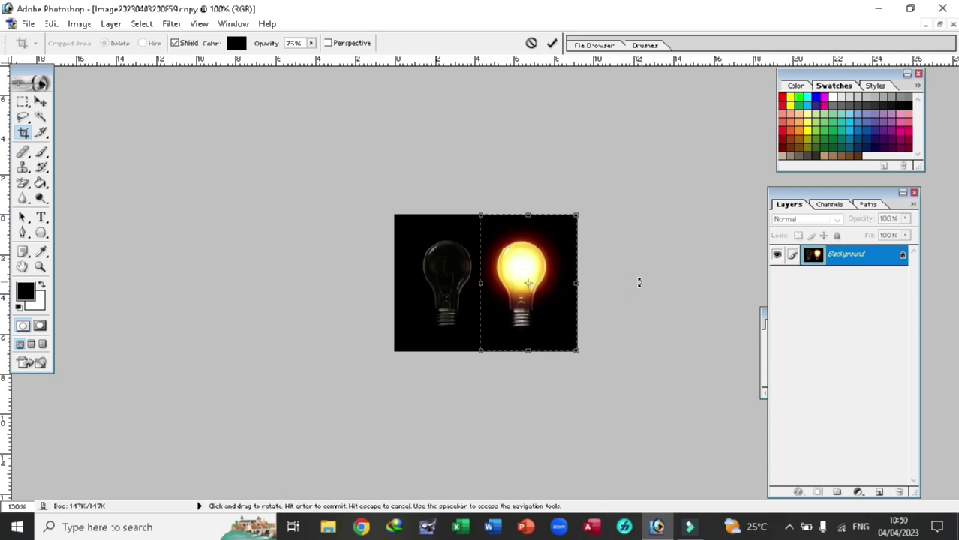
key("Return")
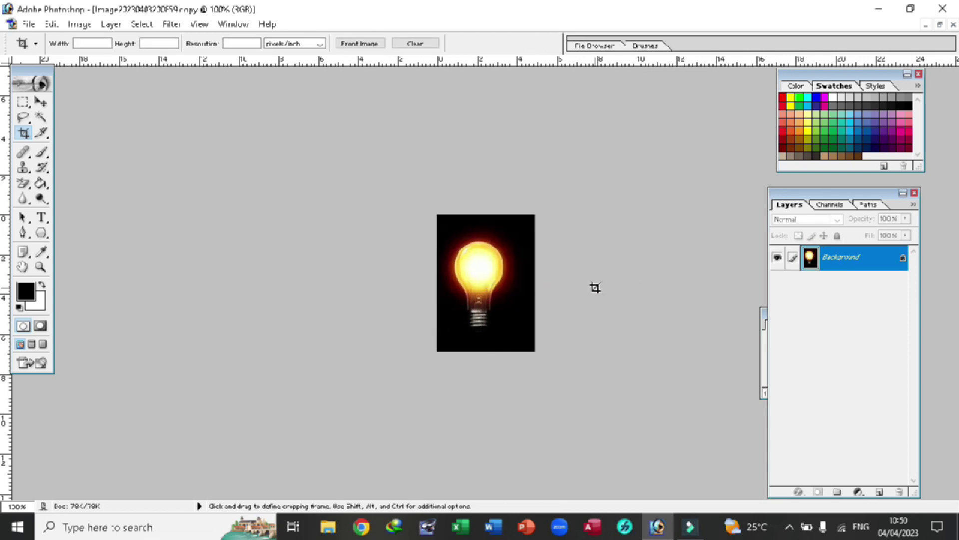
Switch to the Move tool and click around the cropped lit-bulb image.
left_click(40, 103)
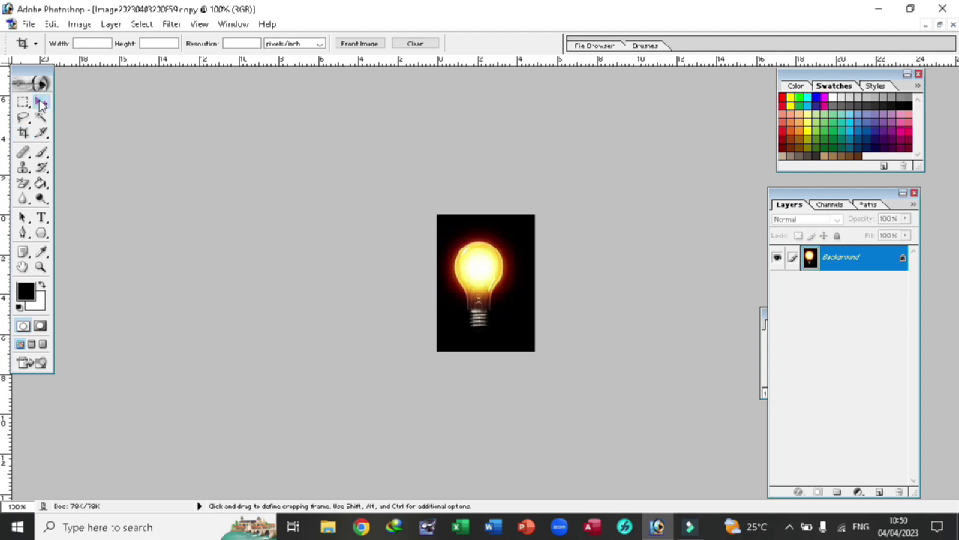
left_click(493, 161)
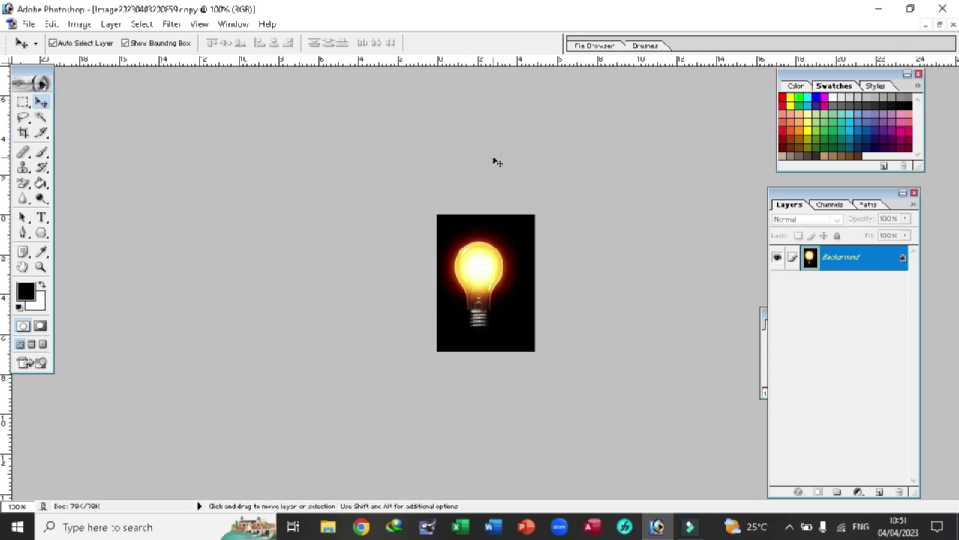
left_click(571, 186)
left_click(603, 226)
left_click(593, 263)
Create a blank 800 × 600 Untitled-1 document and drag the lit bulb into it.
left_click(29, 25)
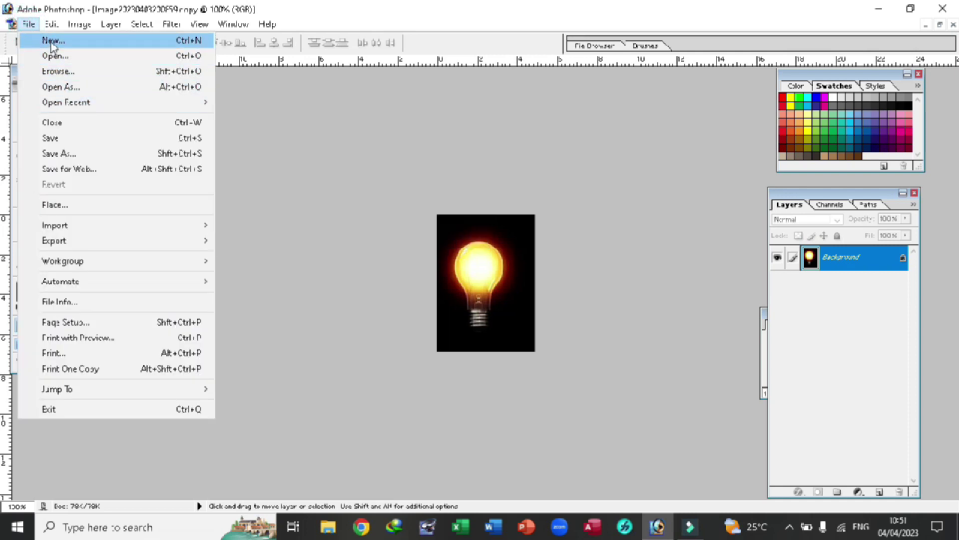
left_click(50, 39)
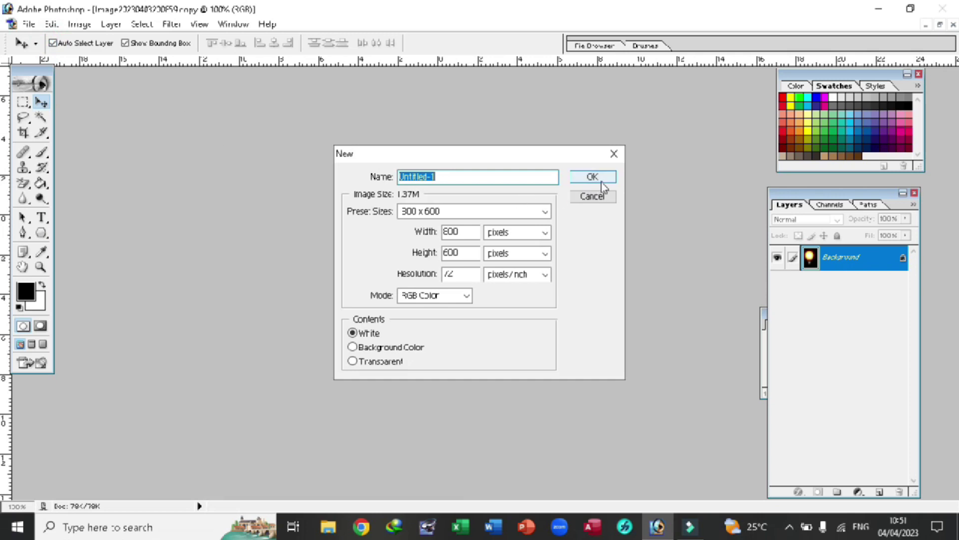
left_click(599, 180)
left_click_drag(320, 94, 545, 133)
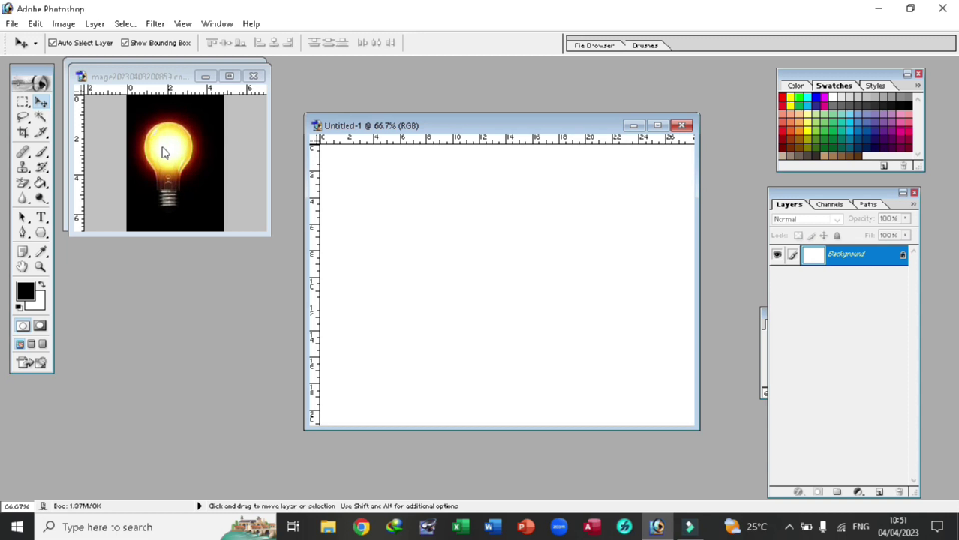
left_click_drag(165, 152, 482, 229)
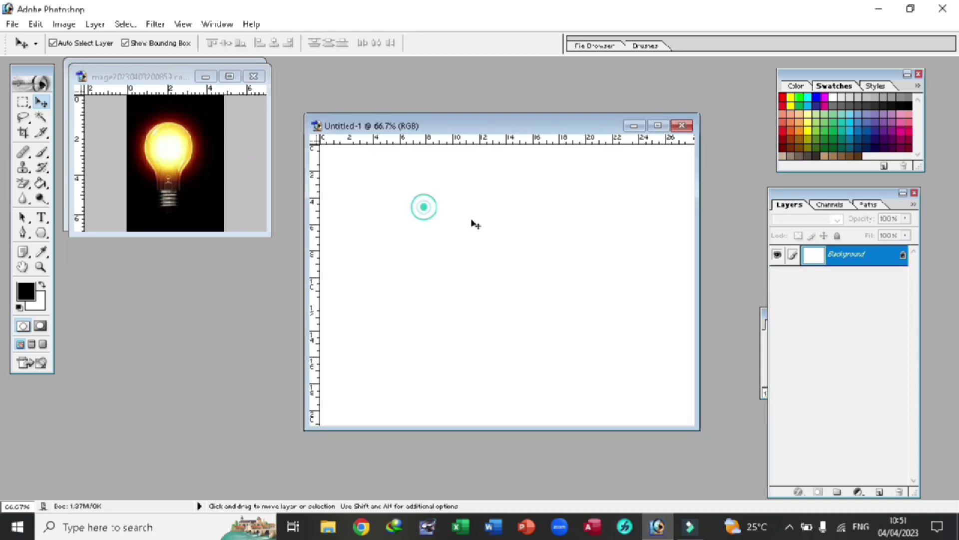
Centre and proportionally enlarge the lit bulb, then draw a crop box around the unlit bulb.
left_click(487, 208)
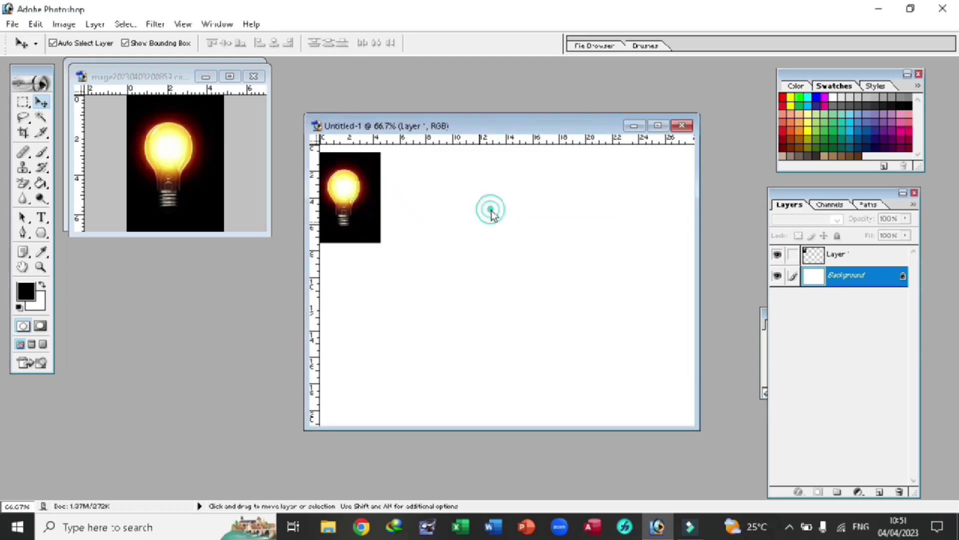
left_click_drag(360, 197, 482, 233)
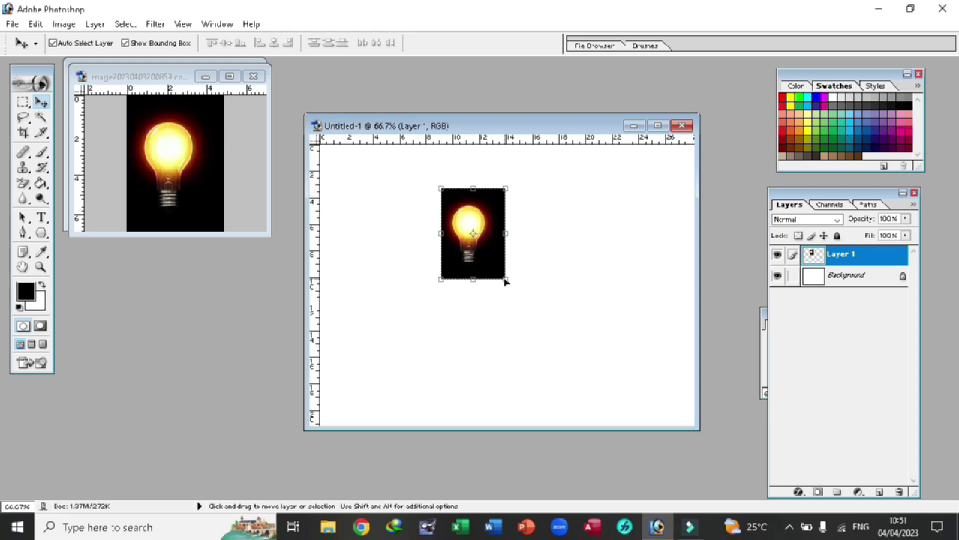
key("shift")
left_click_drag(505, 278, 636, 366)
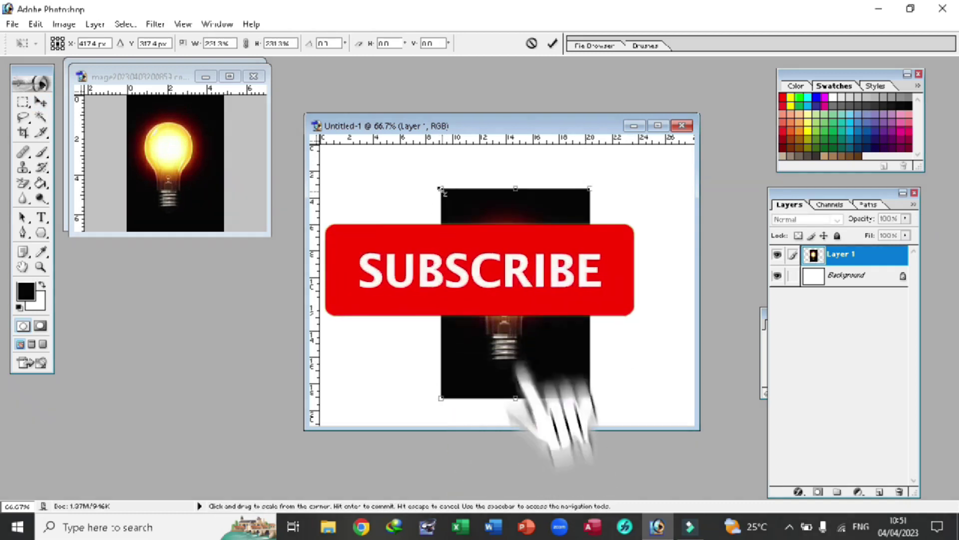
left_click_drag(440, 189, 407, 168)
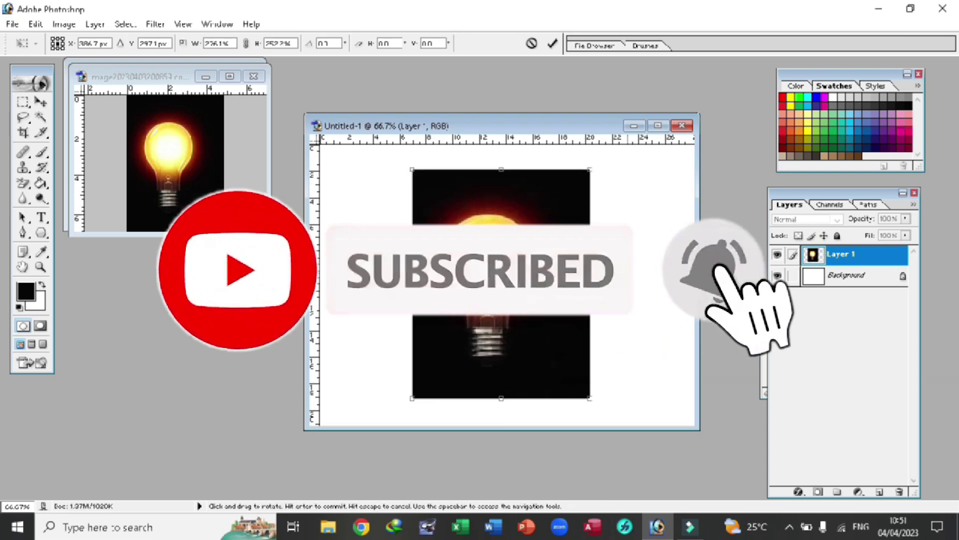
left_click_drag(93, 100, 164, 212)
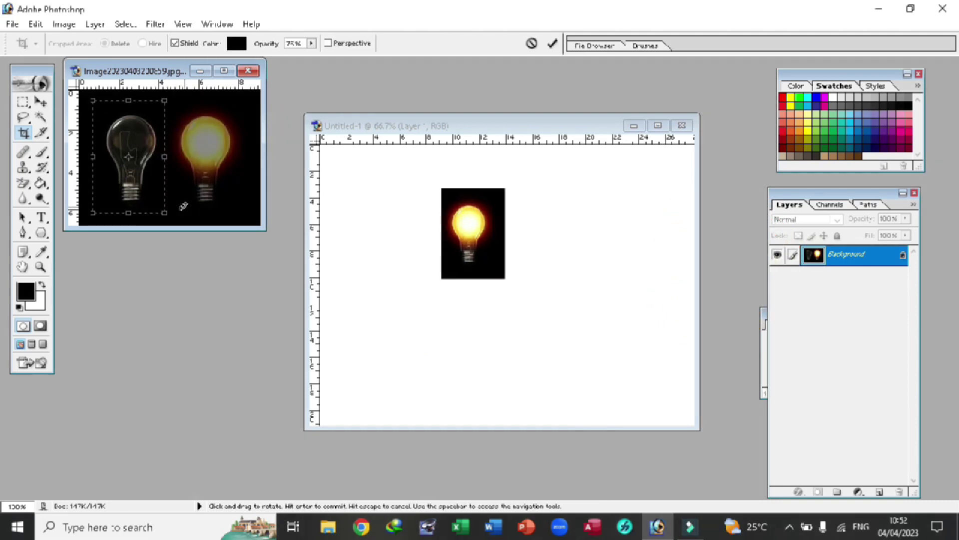
Commit the unlit-bulb crop and drag it into Untitled-1 as Layer 2 at lower right.
key("Return")
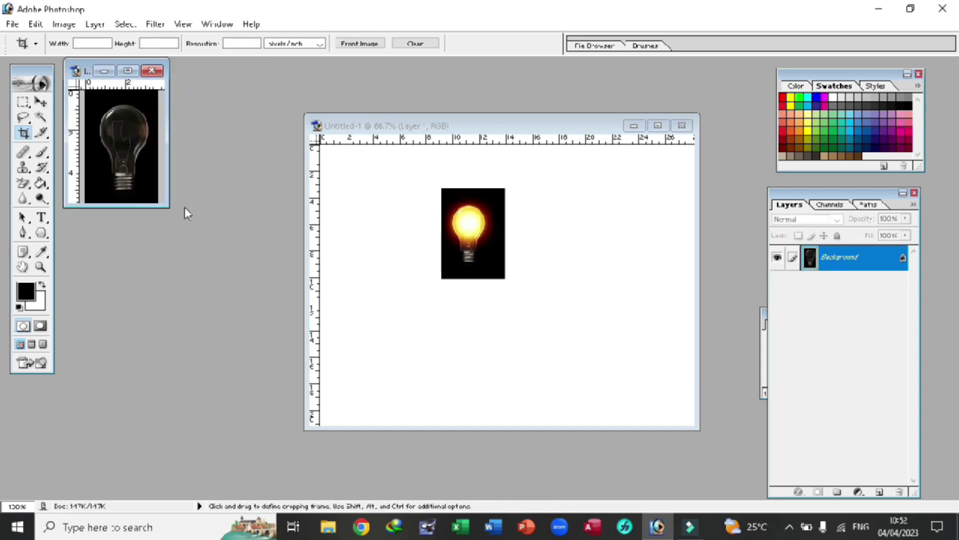
left_click(41, 102)
mouse_move(126, 137)
left_mouse_down()
mouse_move(437, 287)
mouse_move(613, 306)
left_mouse_up()
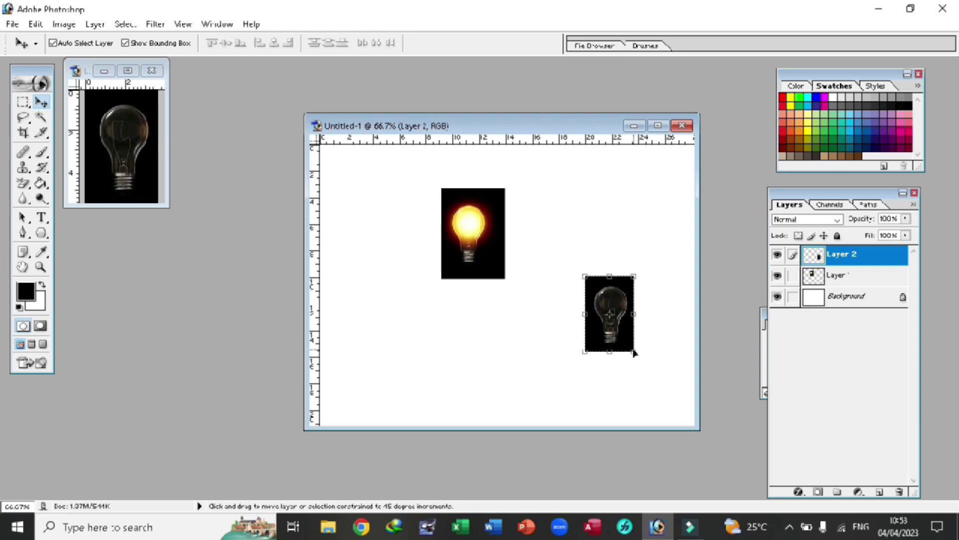
Scale the unlit bulb up proportionally, commit the transform, and select the glowing bulb layer.
key("shift")
mouse_move(633, 350)
left_mouse_down()
mouse_move(670, 385)
mouse_move(675, 416)
left_mouse_up()
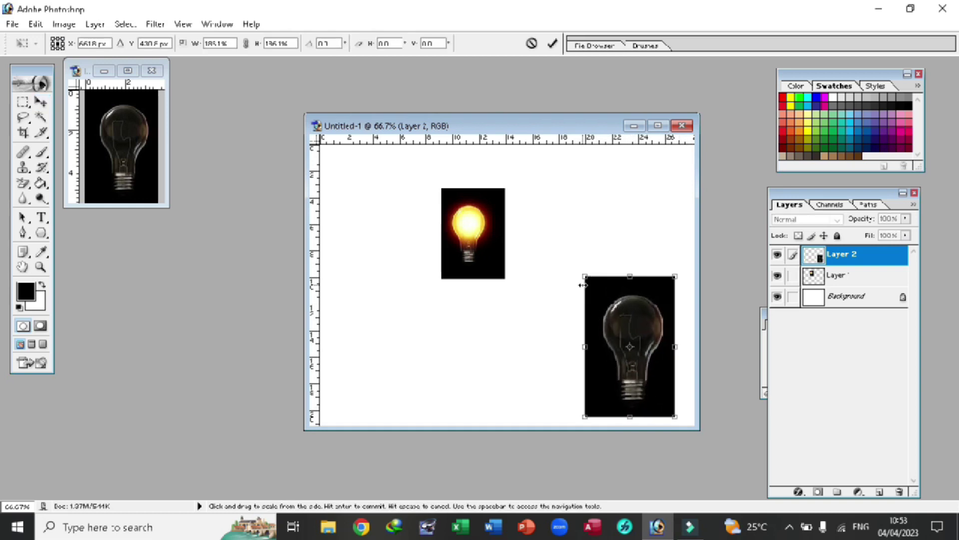
left_click_drag(584, 277, 547, 233)
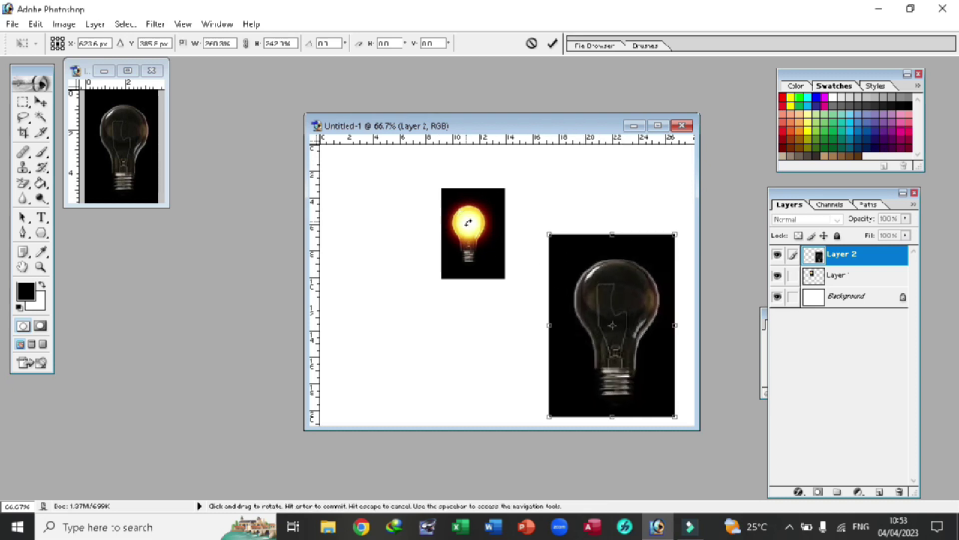
left_click(490, 211)
left_click(493, 260)
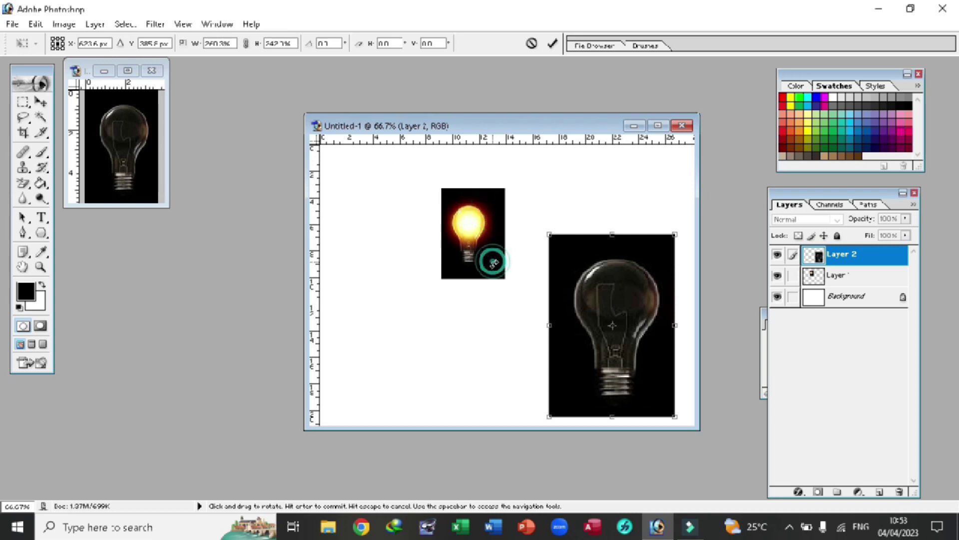
key("Return")
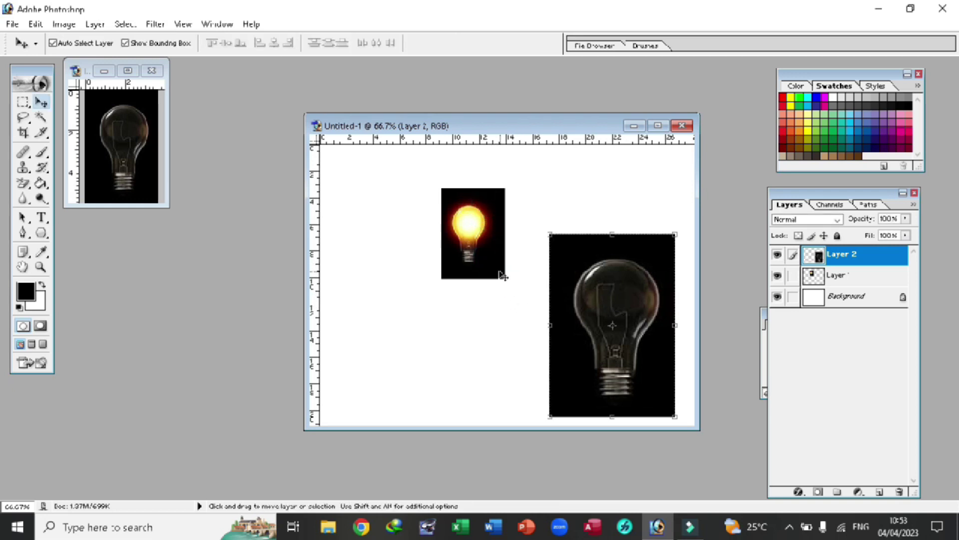
left_click(492, 262)
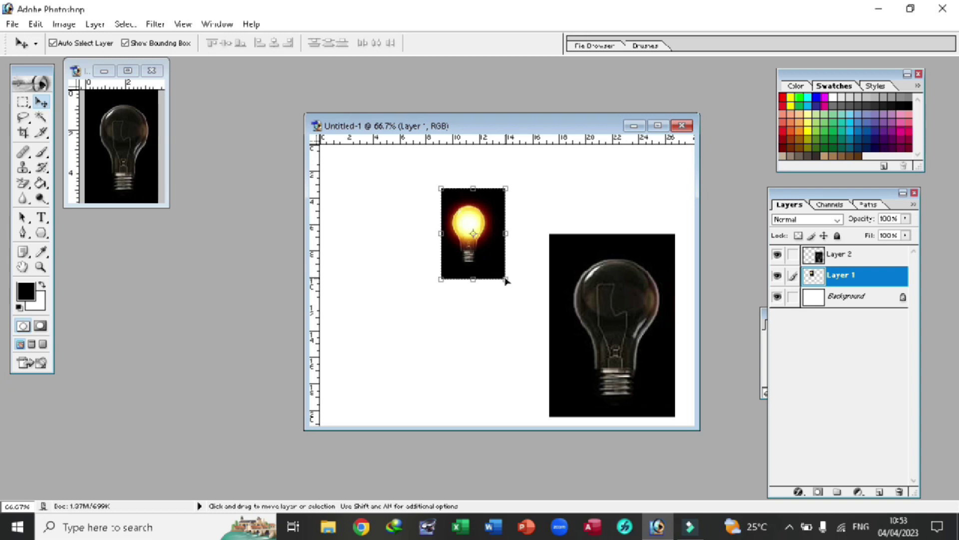
Shift-scale the glowing bulb to the unlit bulb's height, move it down, and commit.
key("shift")
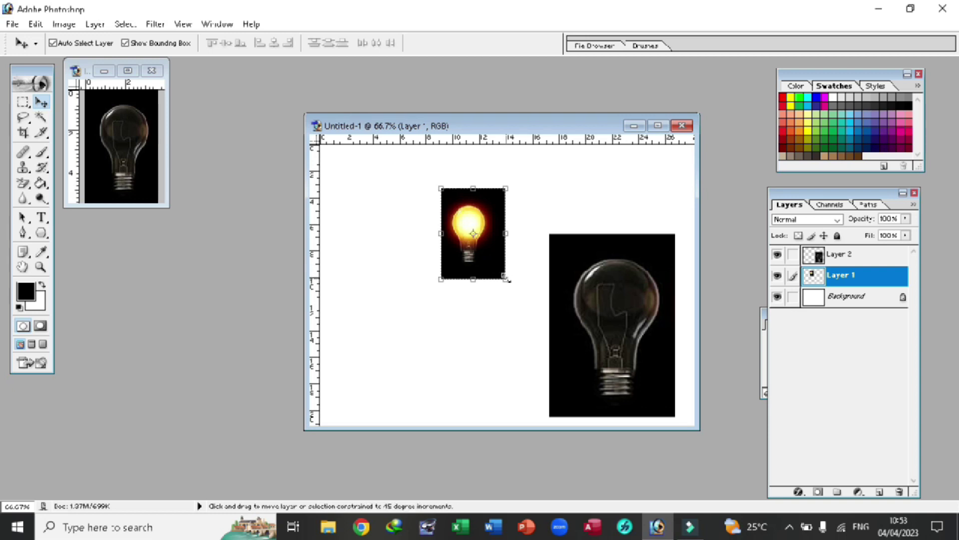
left_click_drag(506, 279, 540, 344)
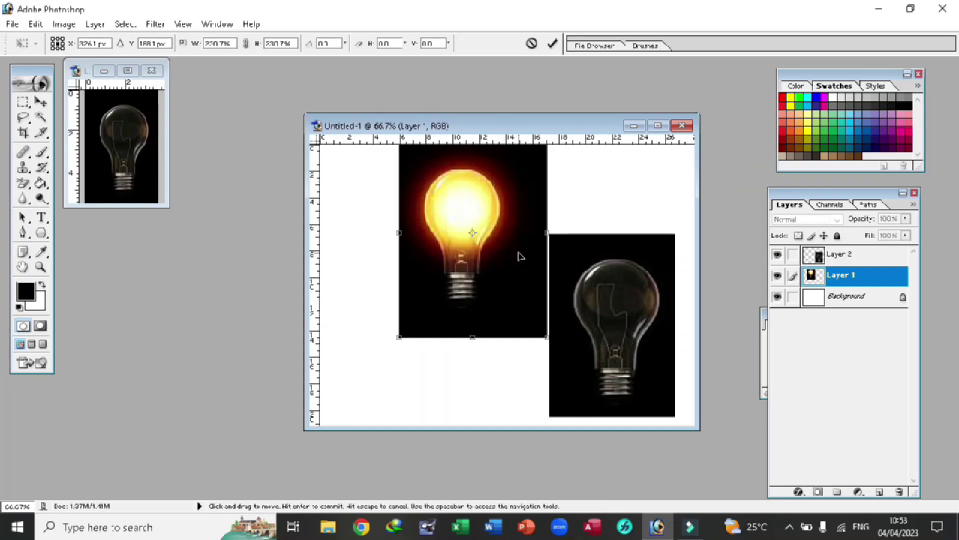
left_click_drag(520, 180, 522, 237)
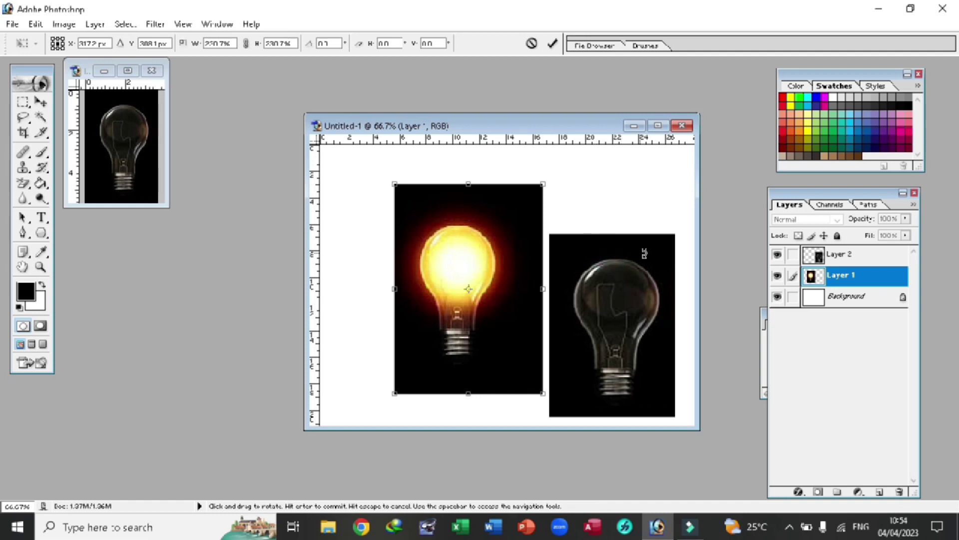
key("Return")
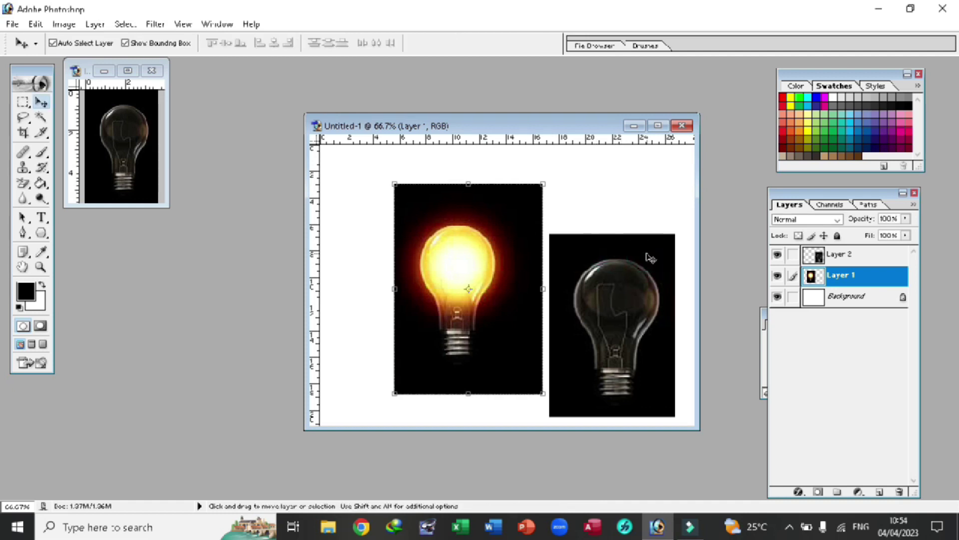
Move the unlit bulb over the glowing bulb and set its opacity to 66%.
left_click(646, 254)
left_click_drag(648, 255, 497, 218)
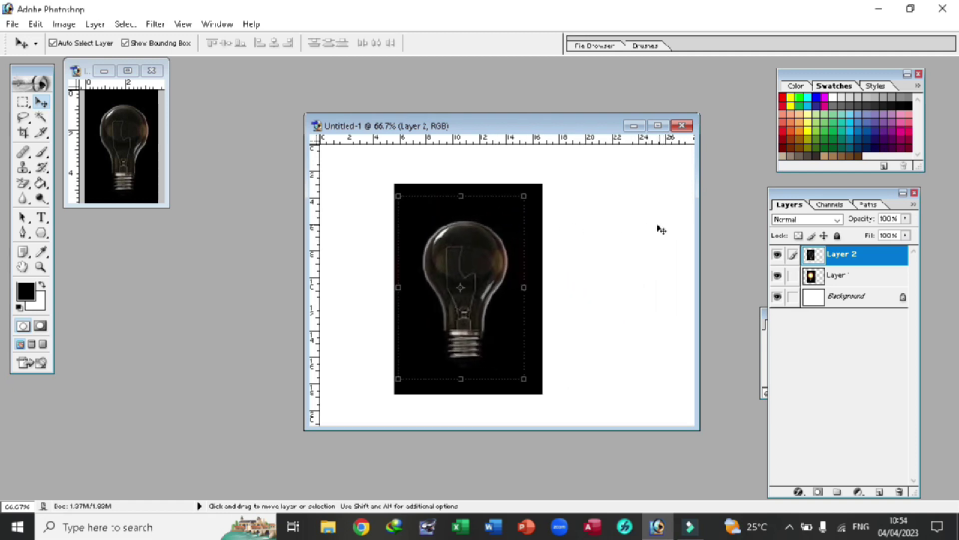
left_click(906, 220)
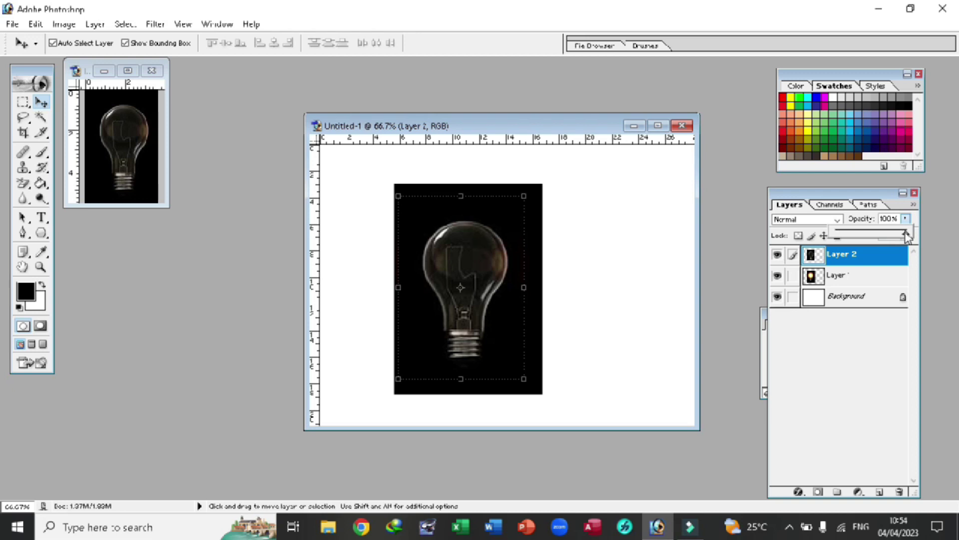
left_click_drag(907, 233, 882, 233)
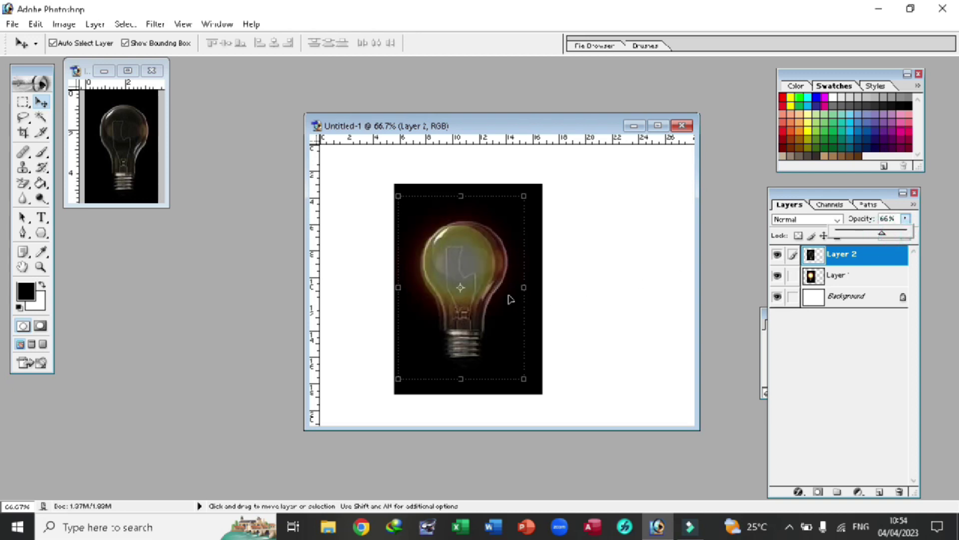
left_click(505, 225)
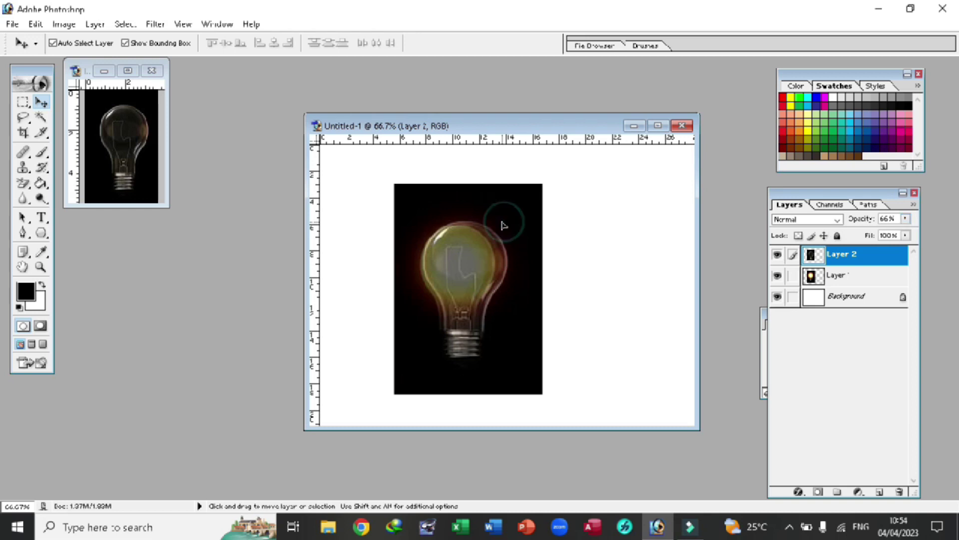
left_click_drag(505, 224, 491, 220)
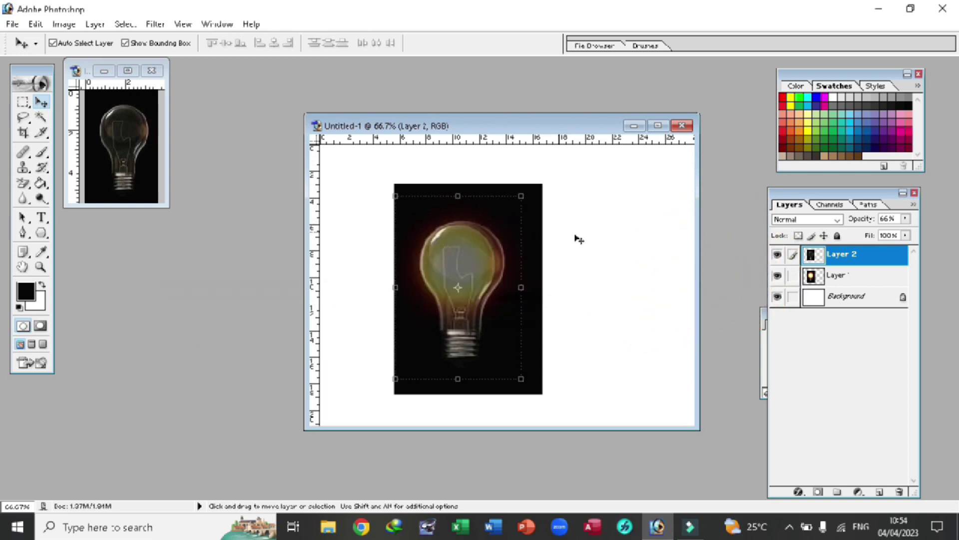
Try realigning the unlit bulb, close Layer Style, and move the unlit bulb to the right.
left_click(820, 276)
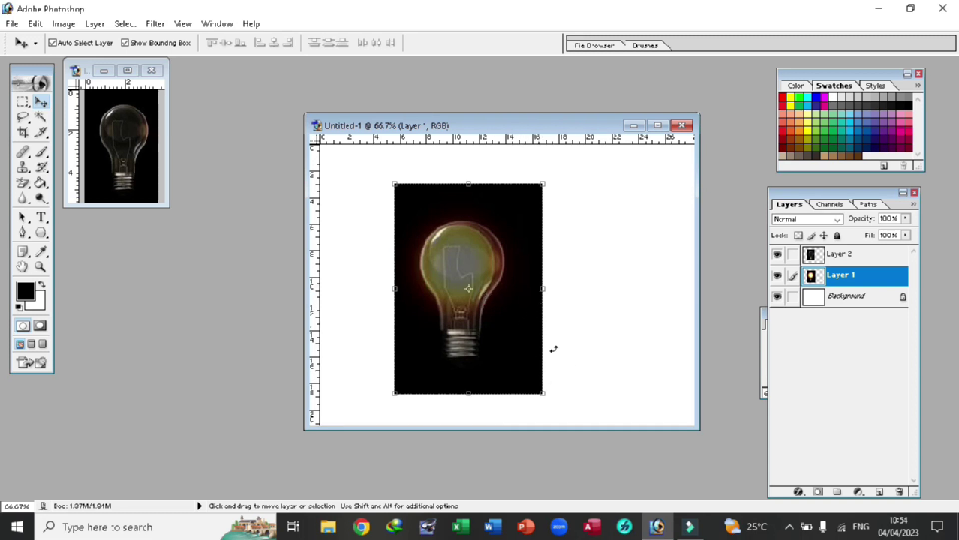
mouse_move(512, 356)
left_mouse_down()
mouse_move(518, 347)
mouse_move(554, 349)
mouse_move(510, 349)
left_mouse_up()
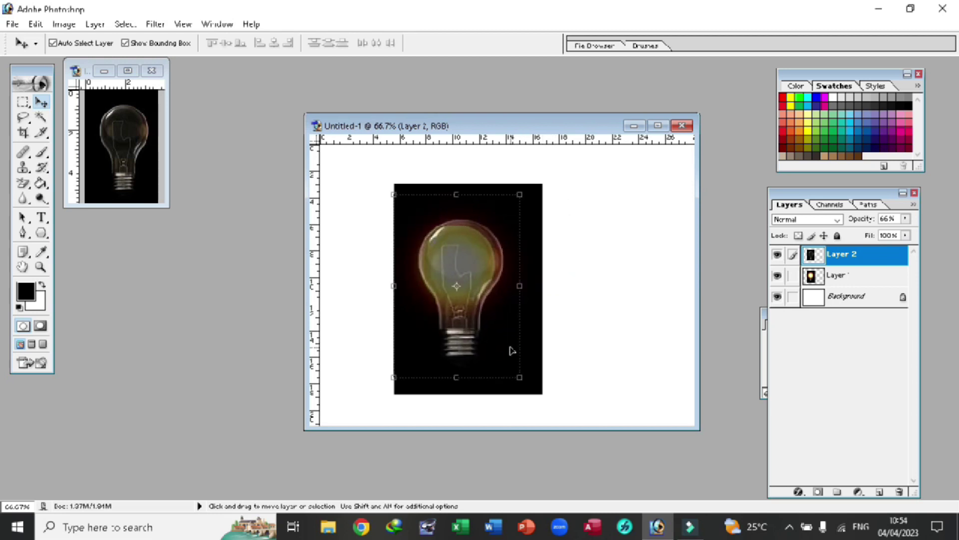
left_click(818, 276)
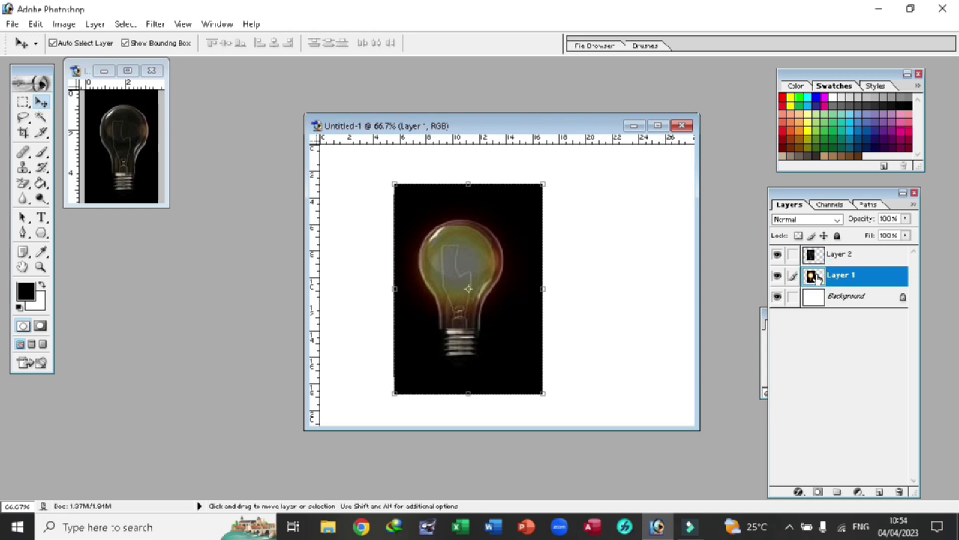
left_click_drag(509, 311, 519, 313)
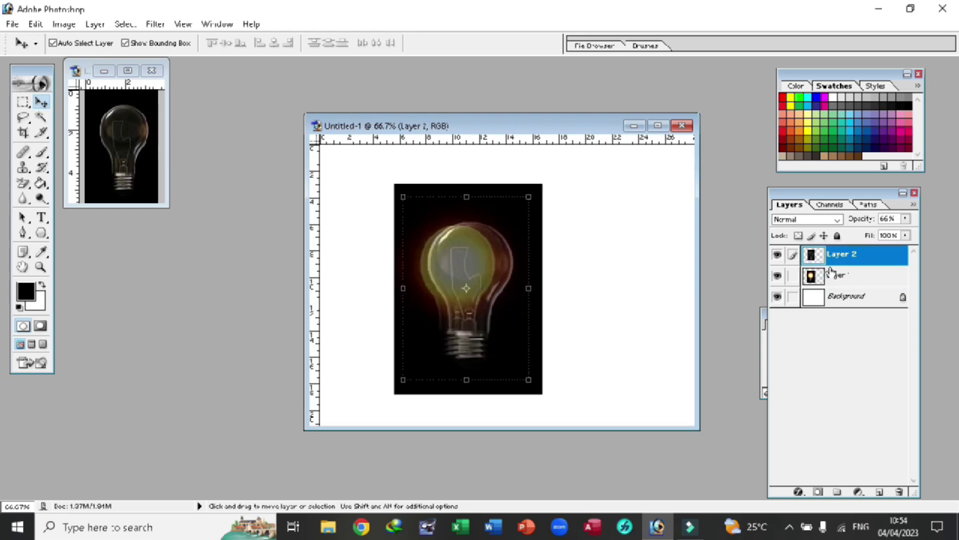
left_click(814, 279)
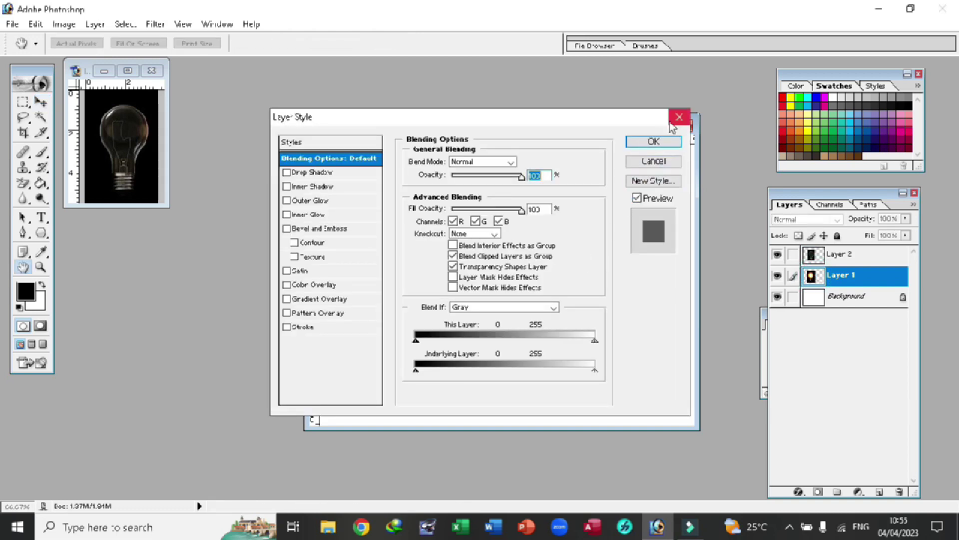
left_click(654, 143)
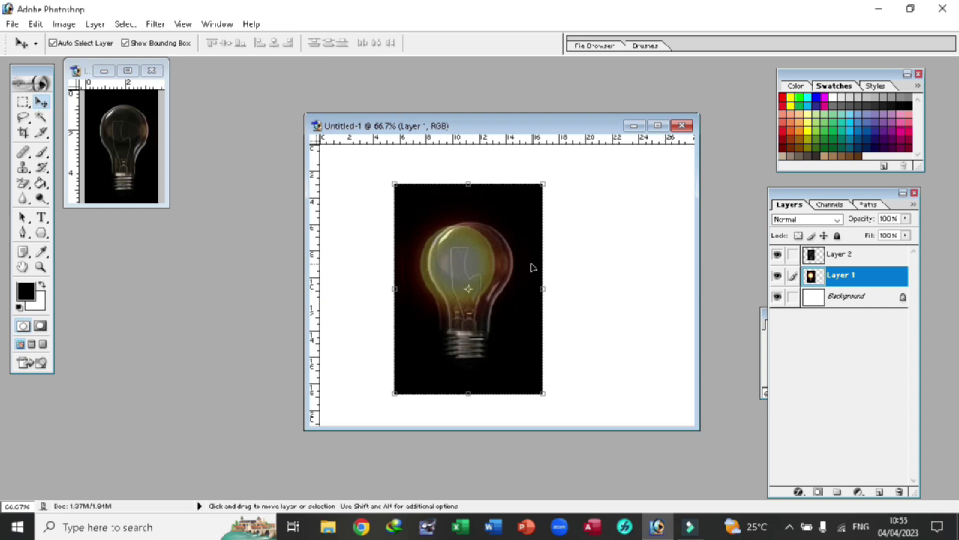
left_click_drag(526, 290, 665, 291)
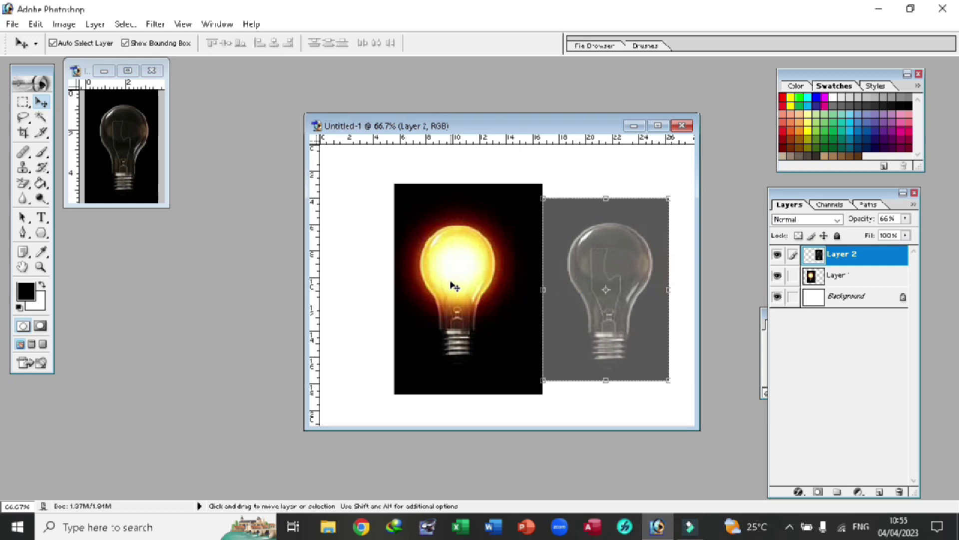
Enlarge the glowing bulb with Free Transform and commit it.
left_click(452, 247)
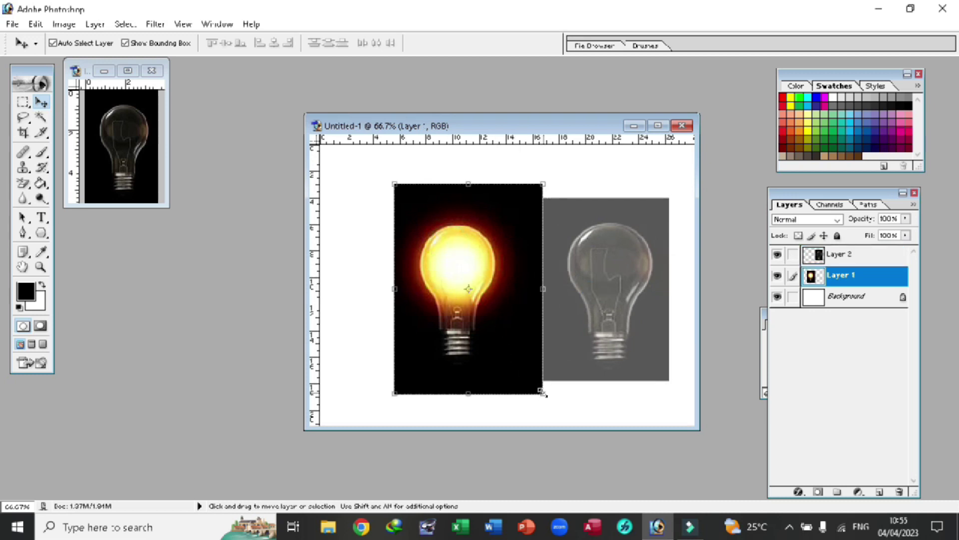
left_click_drag(543, 394, 575, 410)
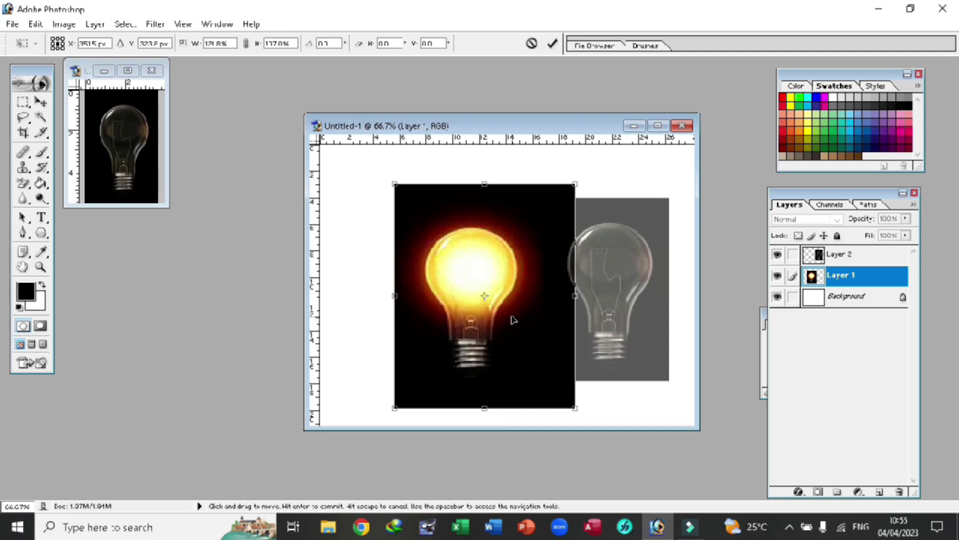
left_click_drag(641, 283, 642, 284)
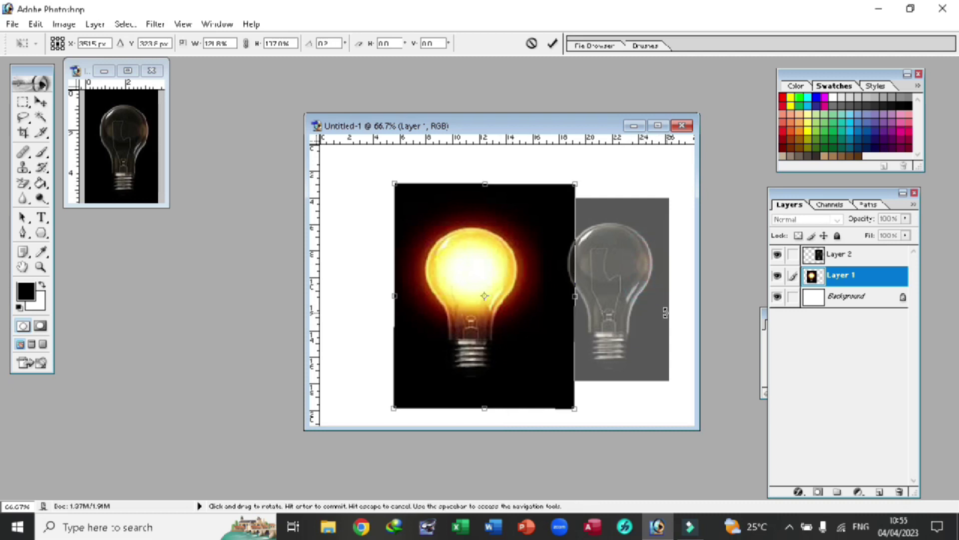
key("Return")
Place the unlit bulb exactly over the glowing bulb at 100% opacity.
left_click_drag(650, 302, 516, 314)
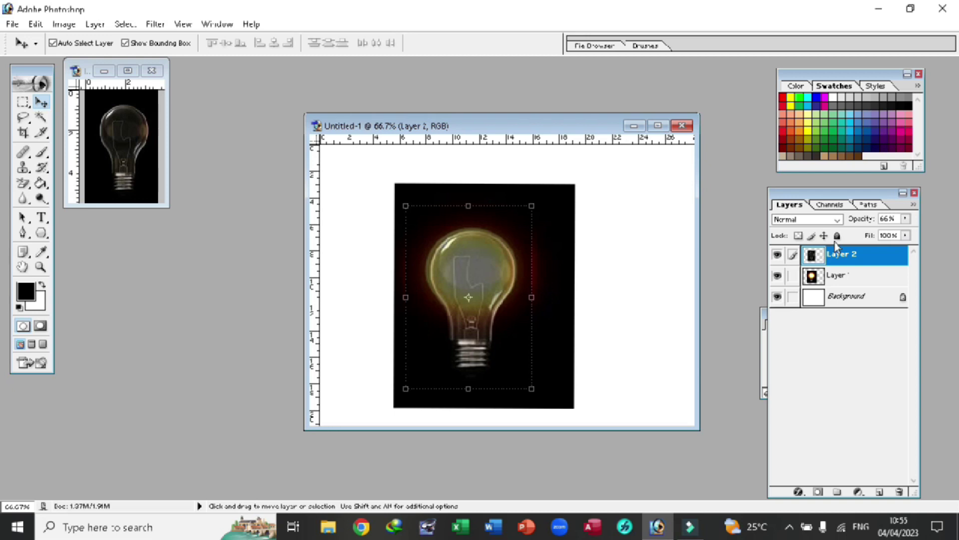
left_click(905, 220)
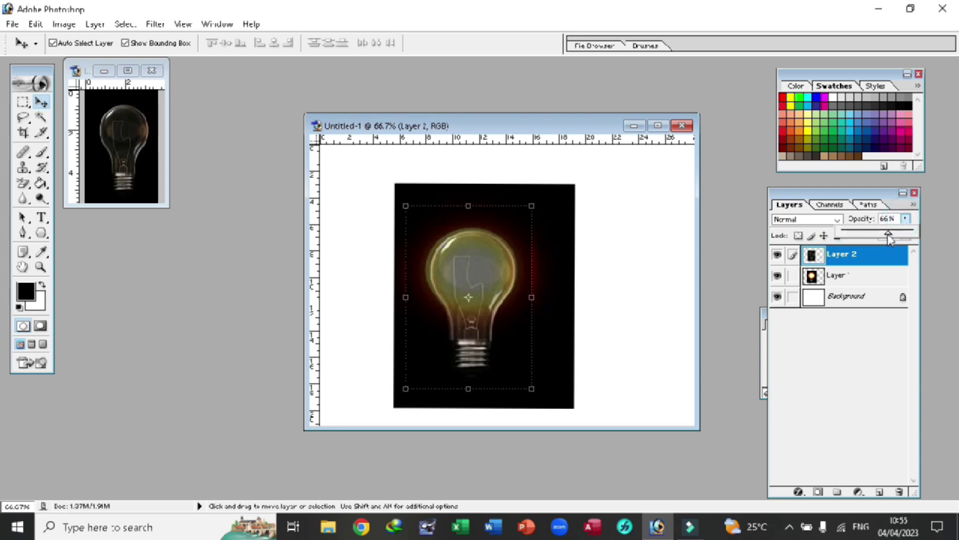
left_click_drag(889, 234, 911, 233)
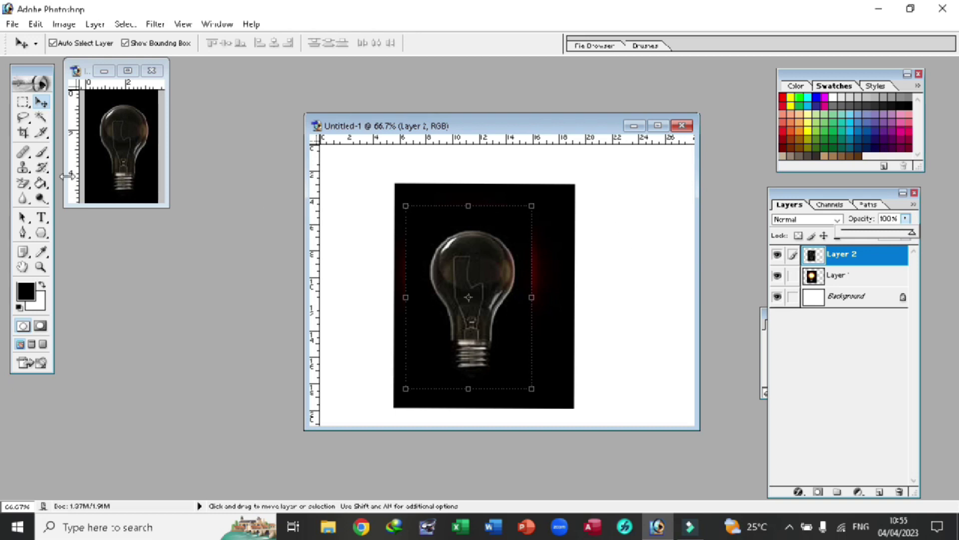
left_click(618, 246)
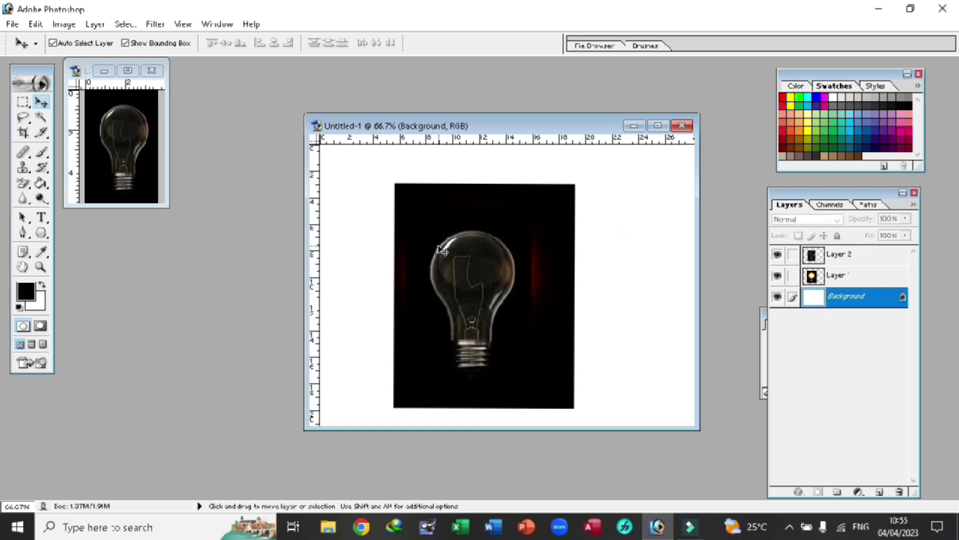
Paint-bucket fill the white background black, then select the unlit bulb layer.
left_click(42, 183)
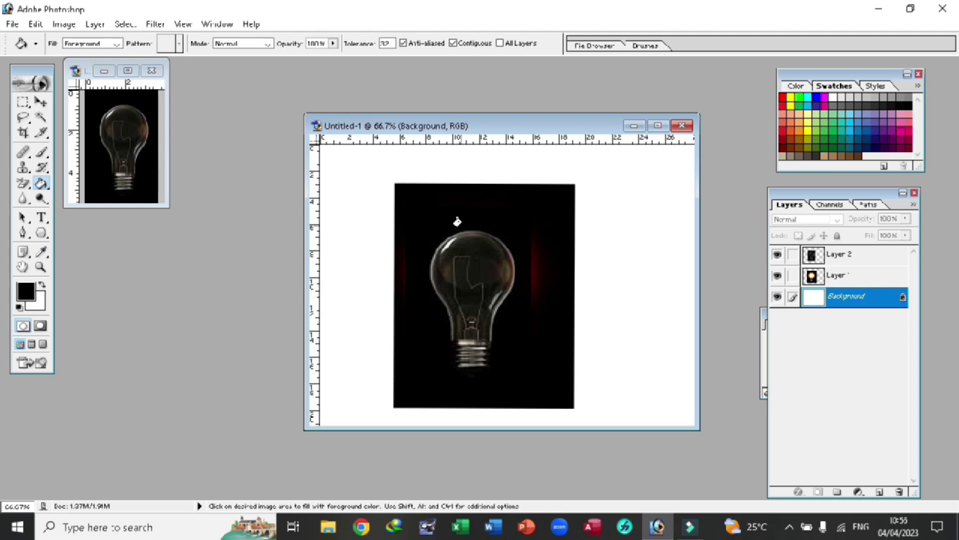
left_click(498, 227)
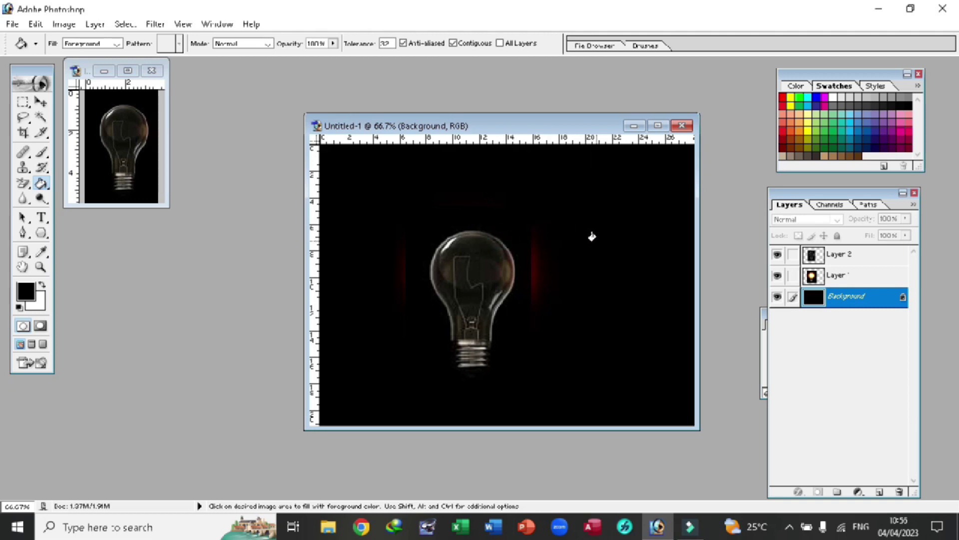
key("alt+shift+bracketright")
left_click(569, 214)
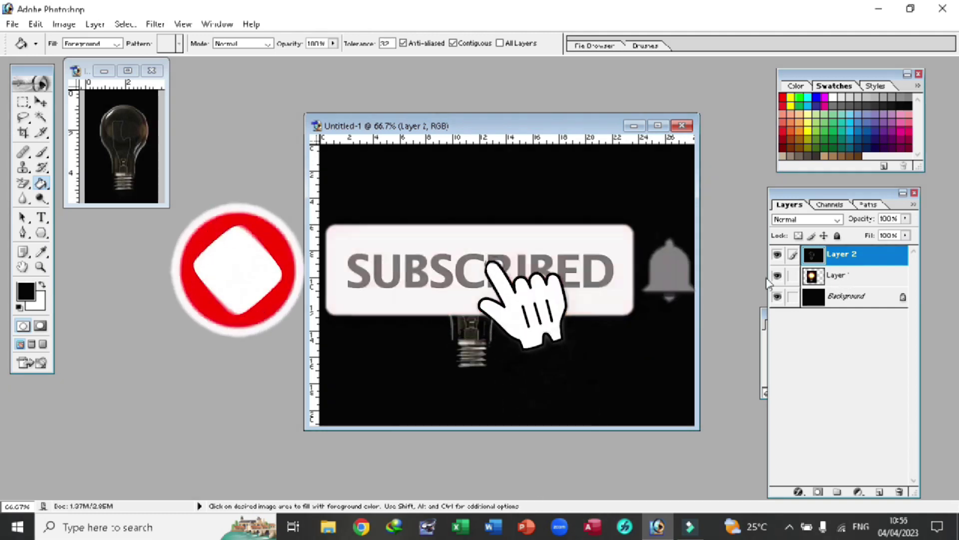
Toggle Layer 2's visibility to compare bulbs, leaving the dark bulb hidden so the lit bulb shows.
left_click(777, 255)
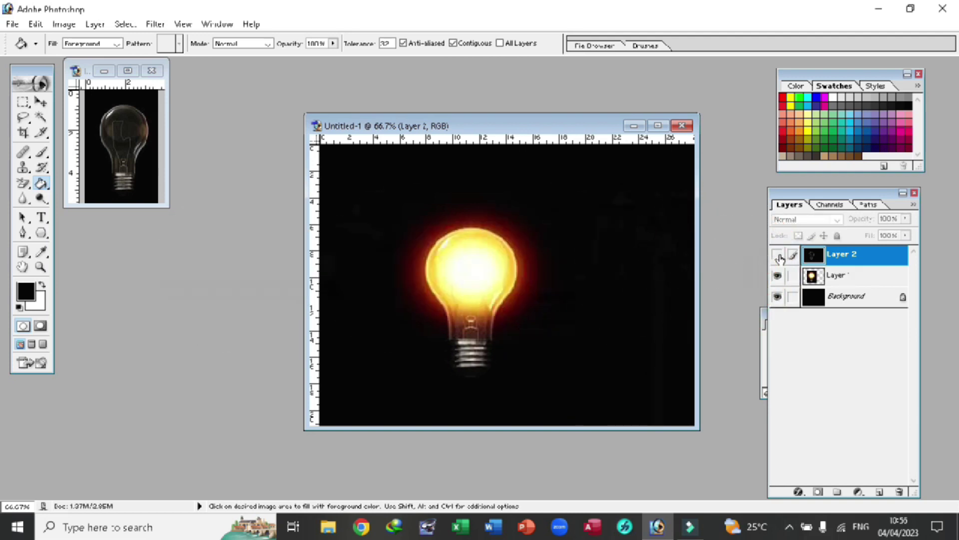
left_click(778, 256)
left_click(777, 256)
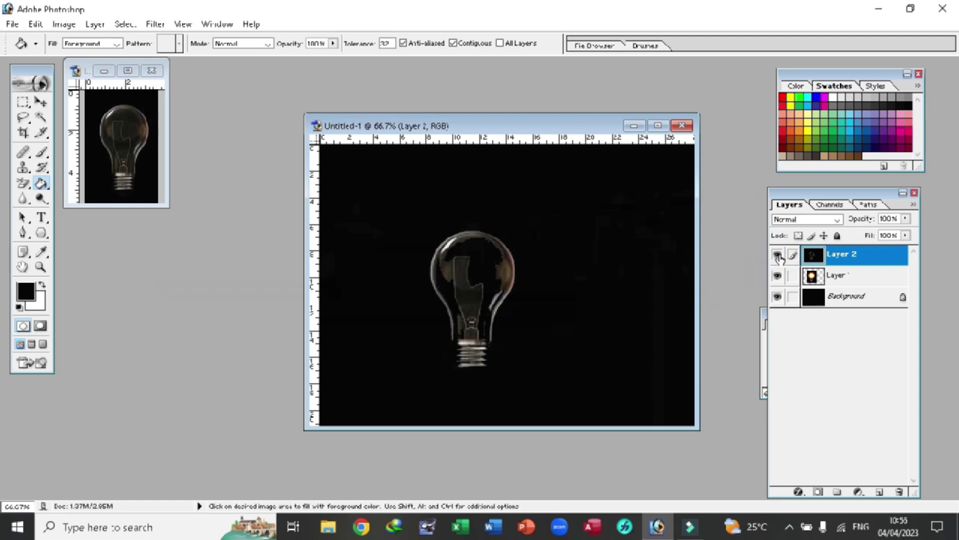
left_click(778, 255)
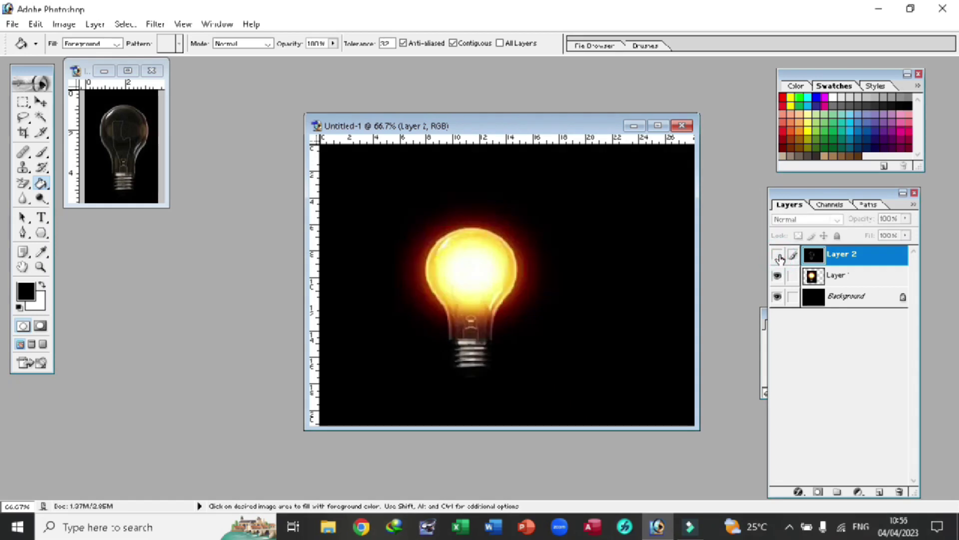
left_click(777, 255)
left_click(778, 256)
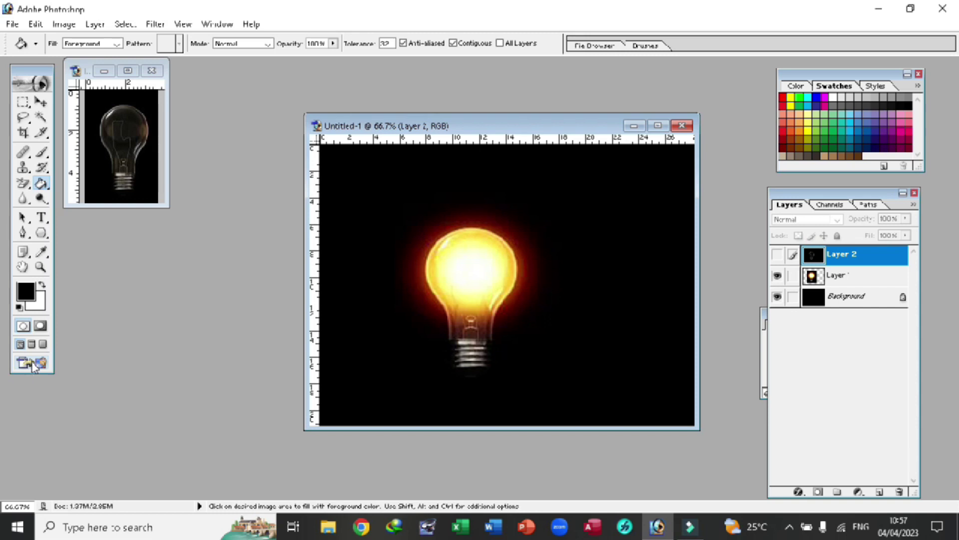
In ImageReady, make frame 1 the lit bulb and frame 2 the unlit bulb, then play.
left_click(34, 366)
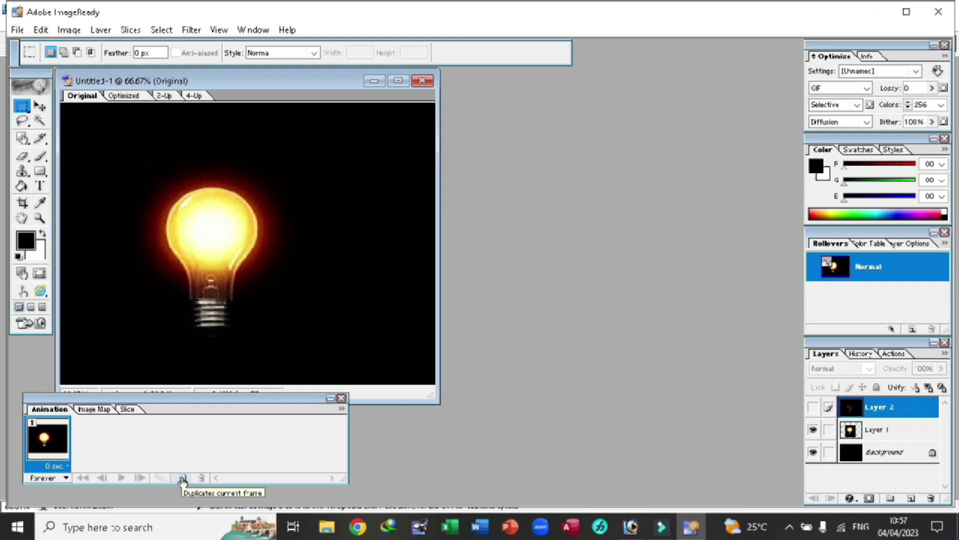
left_click(183, 479)
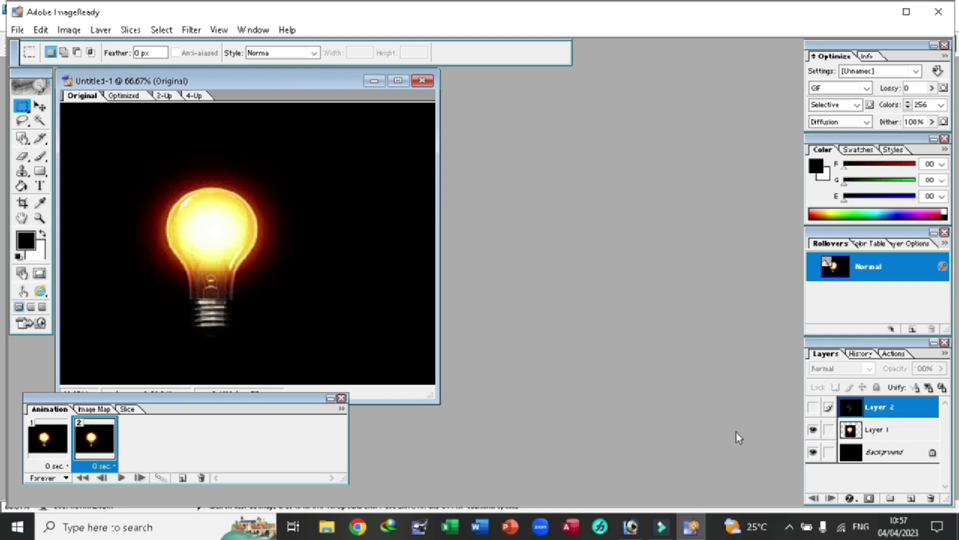
left_click(813, 407)
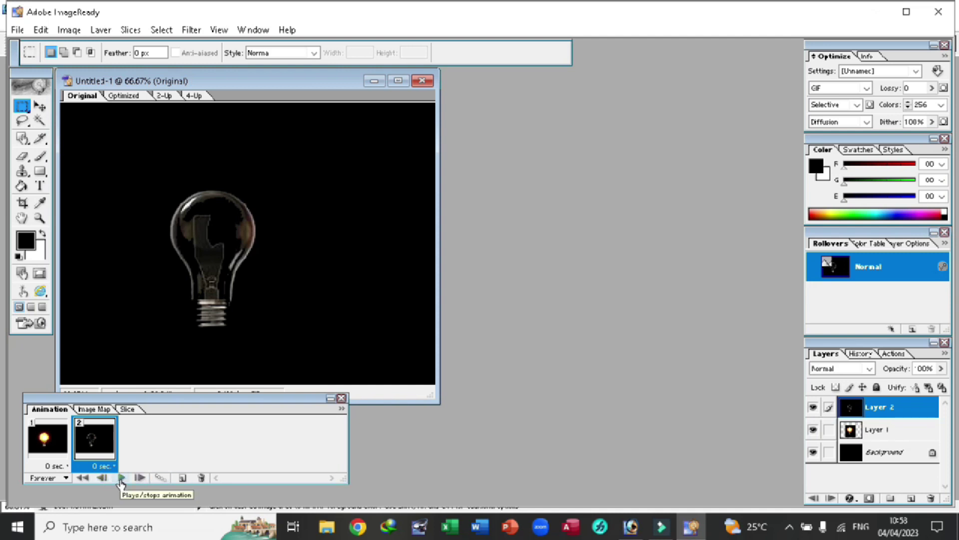
left_click(121, 478)
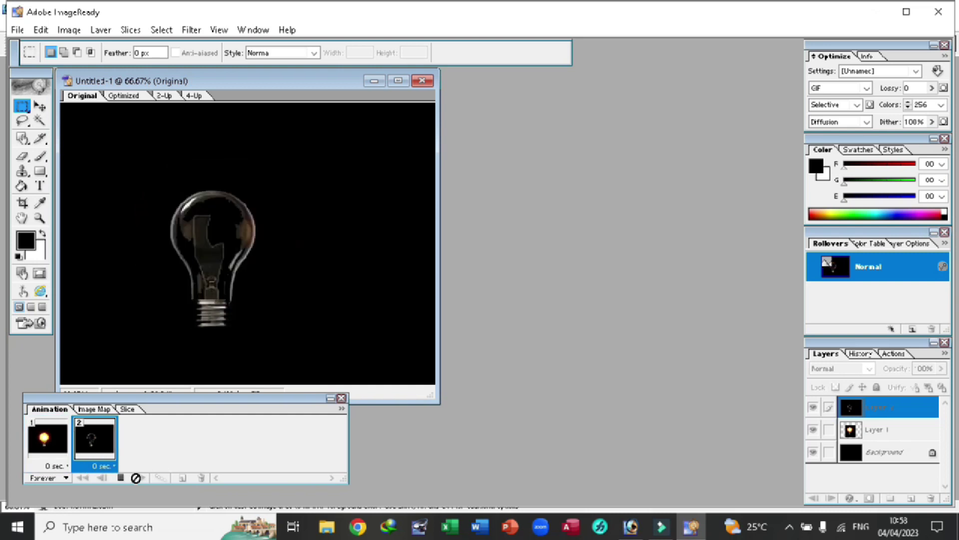
Give both animation frames a 2.0-second delay and replay the loop.
left_click(121, 477)
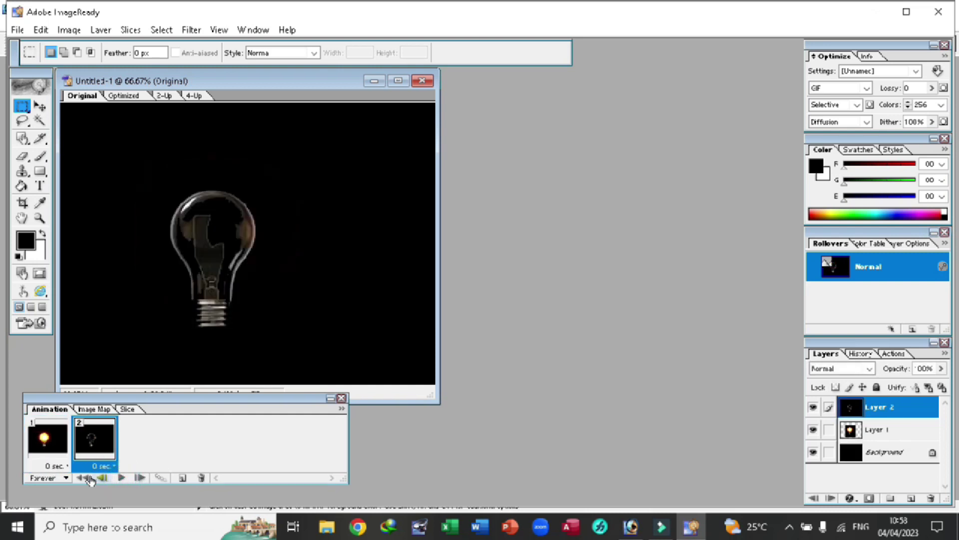
left_click(67, 466)
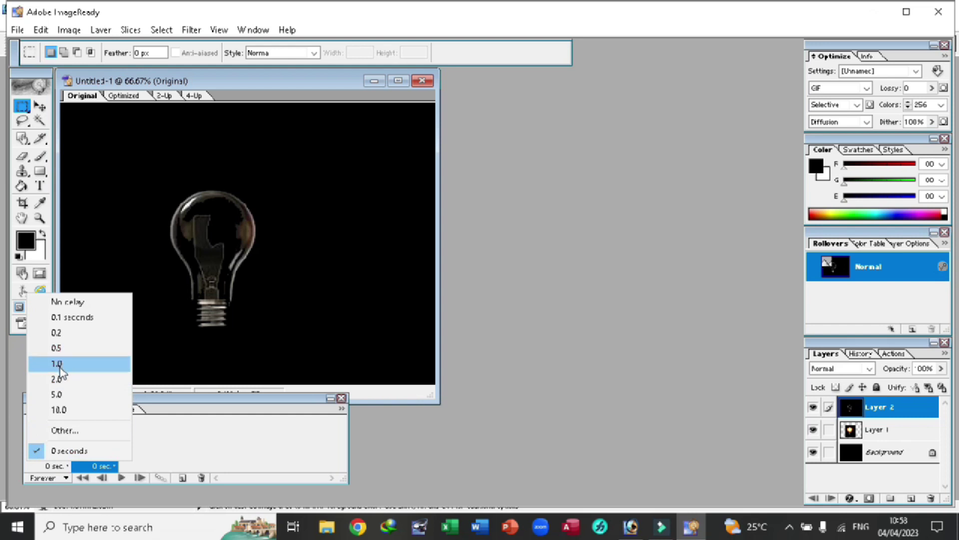
left_click(58, 379)
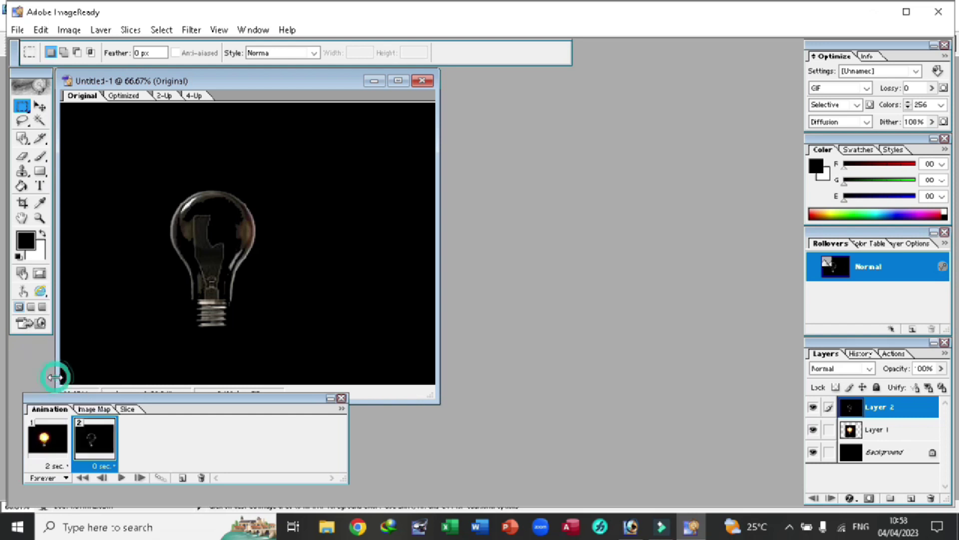
left_click(114, 466)
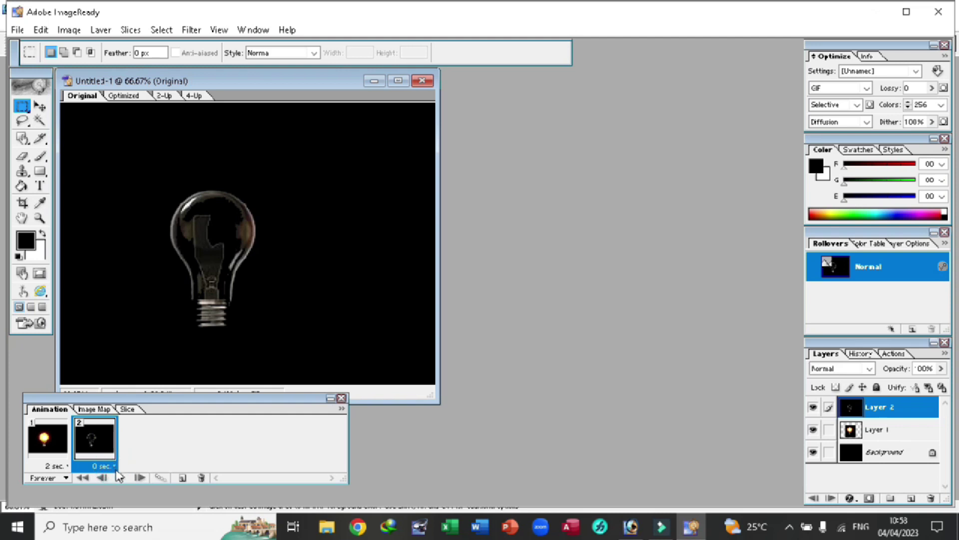
left_click(114, 466)
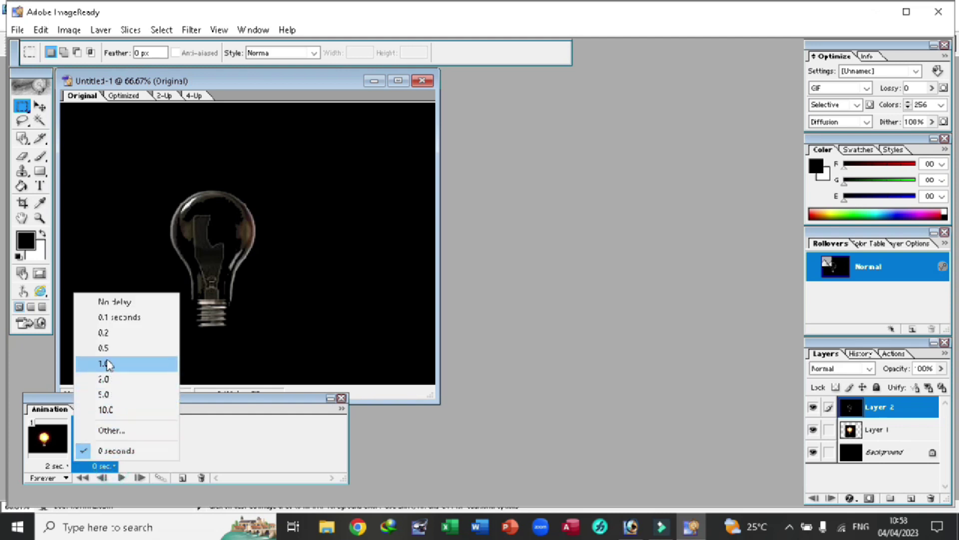
left_click(106, 378)
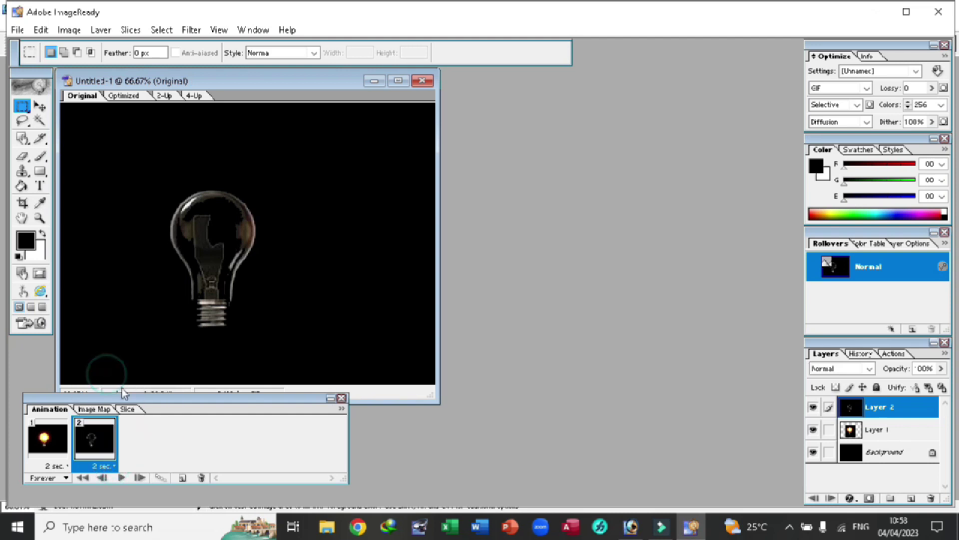
left_click(121, 477)
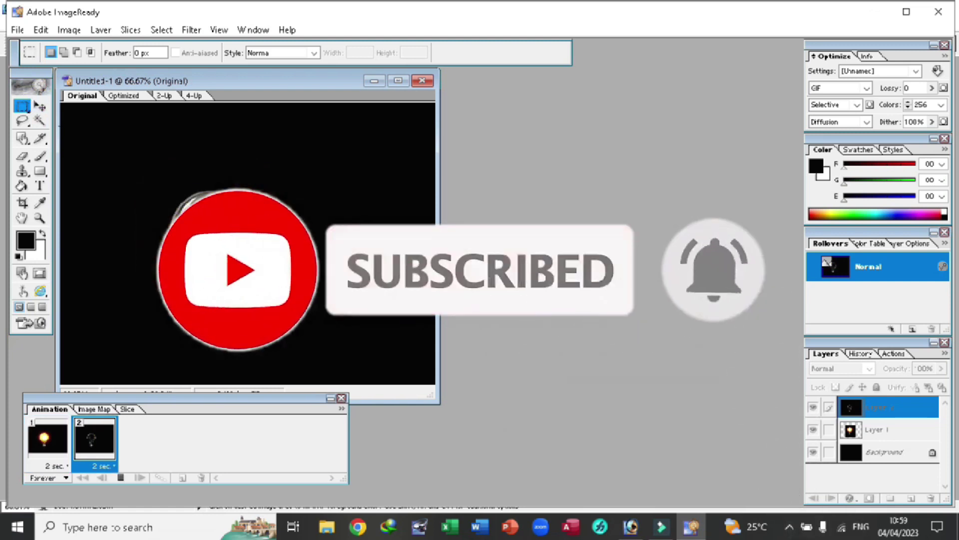
Save the animation as optimized GIF 'bulb1' on the Desktop.
left_click(19, 31)
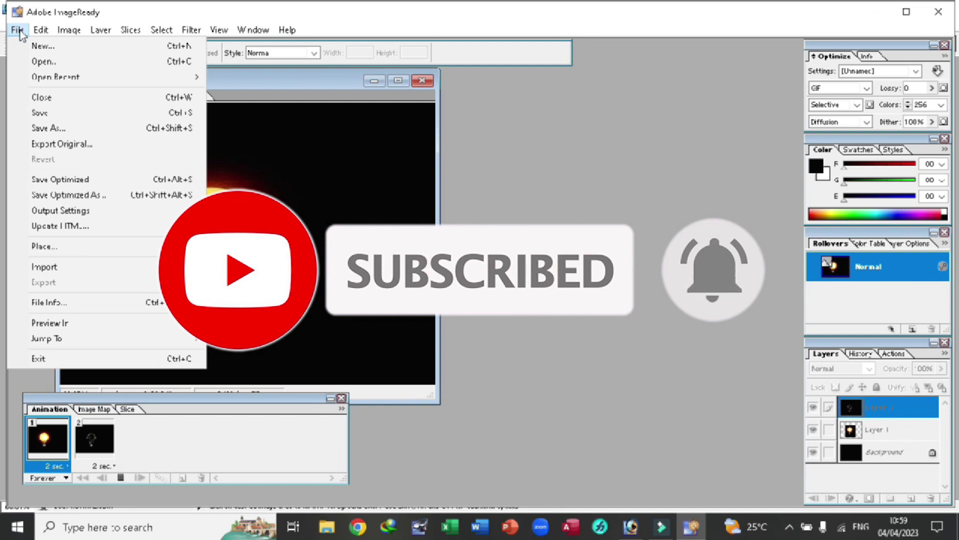
key("Right")
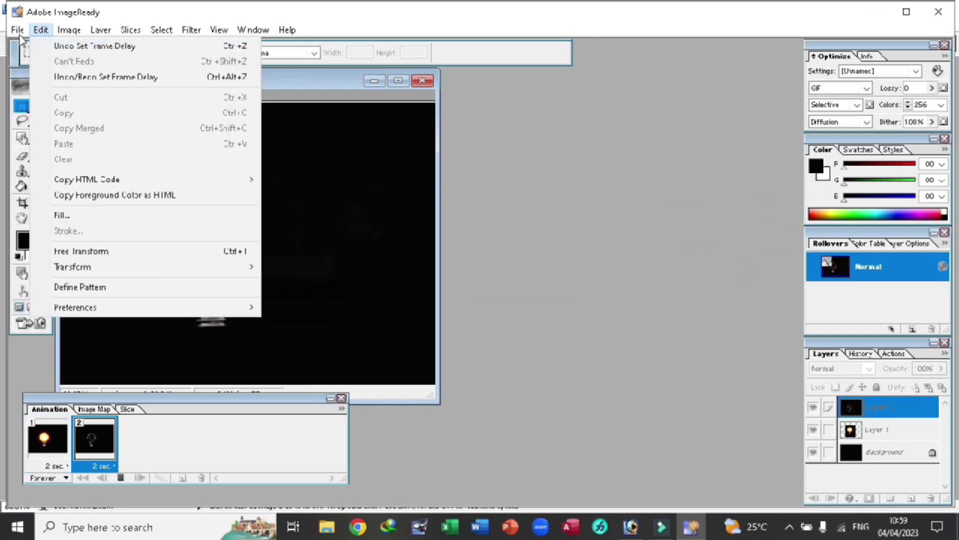
key("Left")
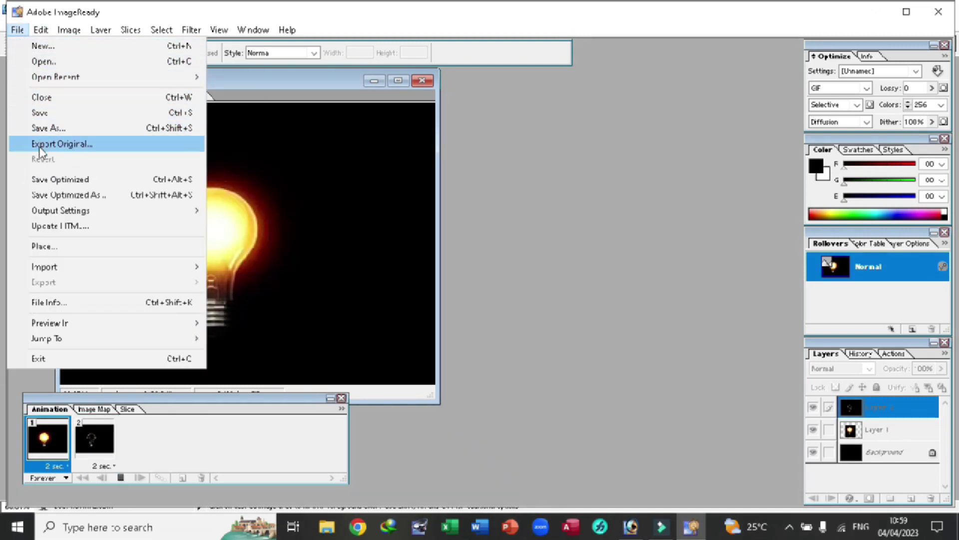
left_click(36, 196)
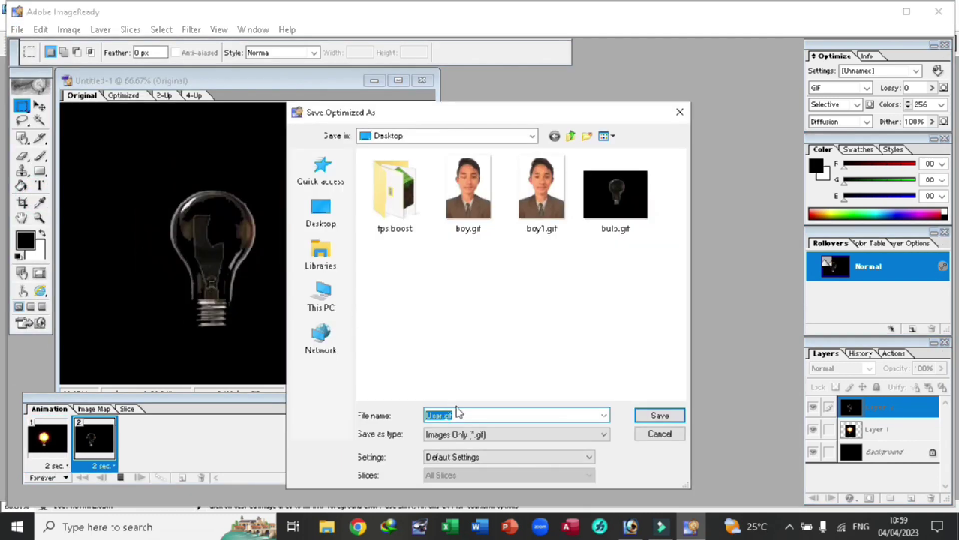
key("BackSpace")
type("b")
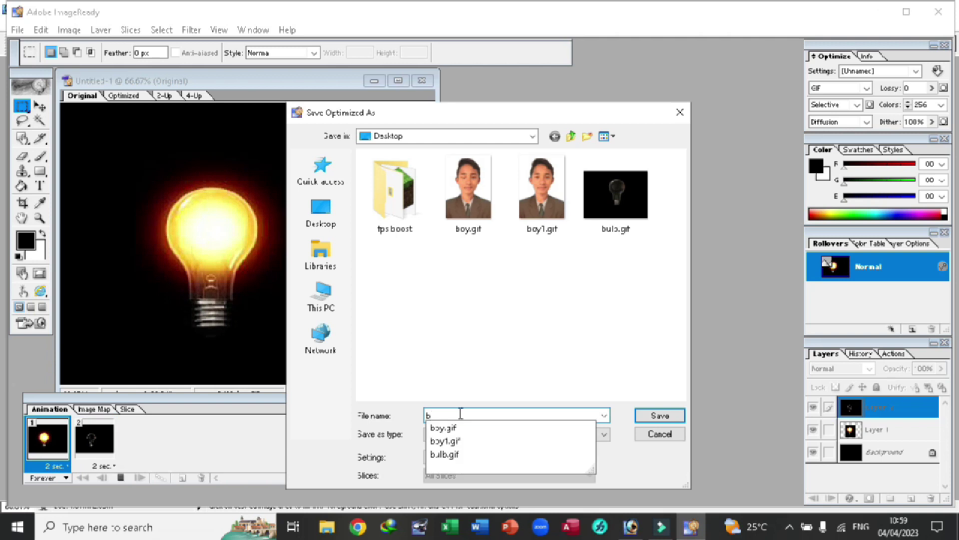
type("ulb")
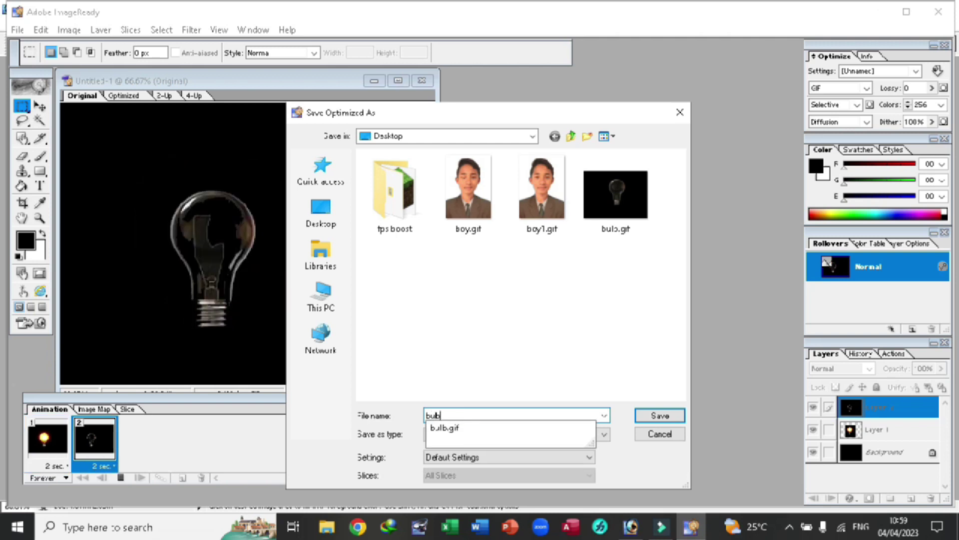
type("2")
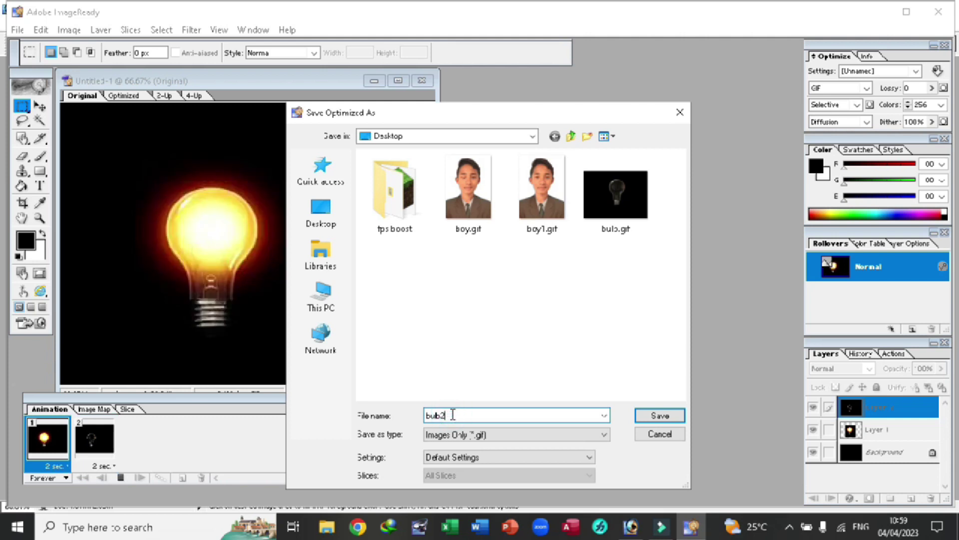
key("BackSpace")
type("1")
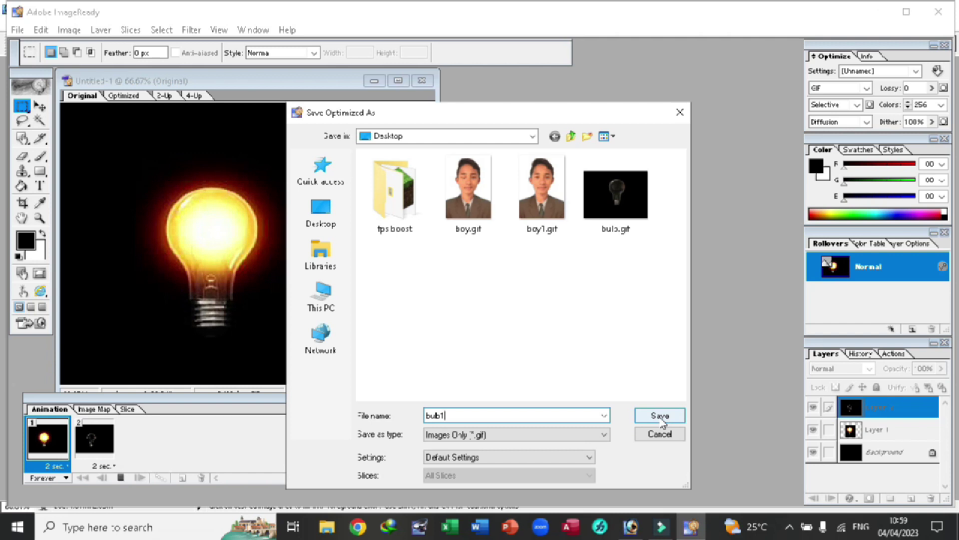
left_click(660, 418)
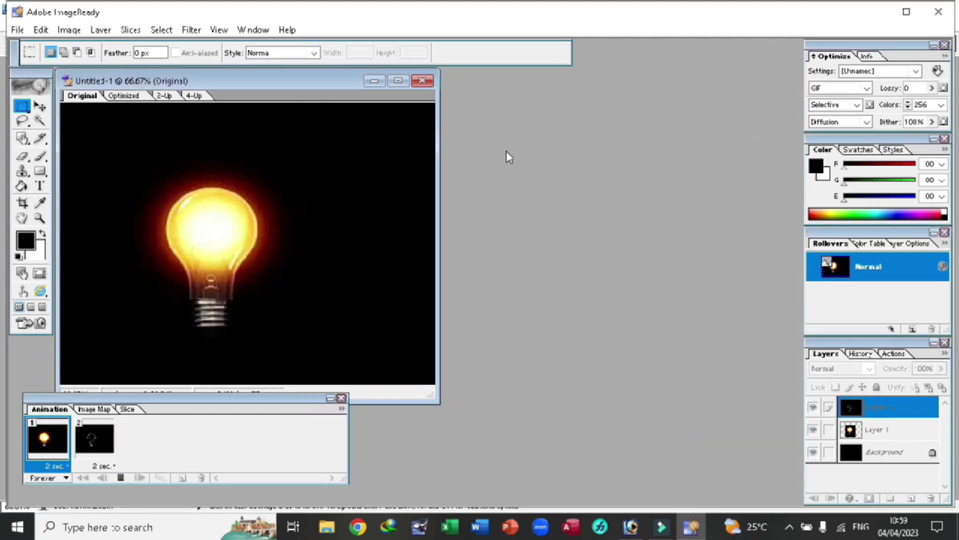
Quit ImageReady and Photoshop, discarding changes to the untitled document and jpg image.
left_click(938, 13)
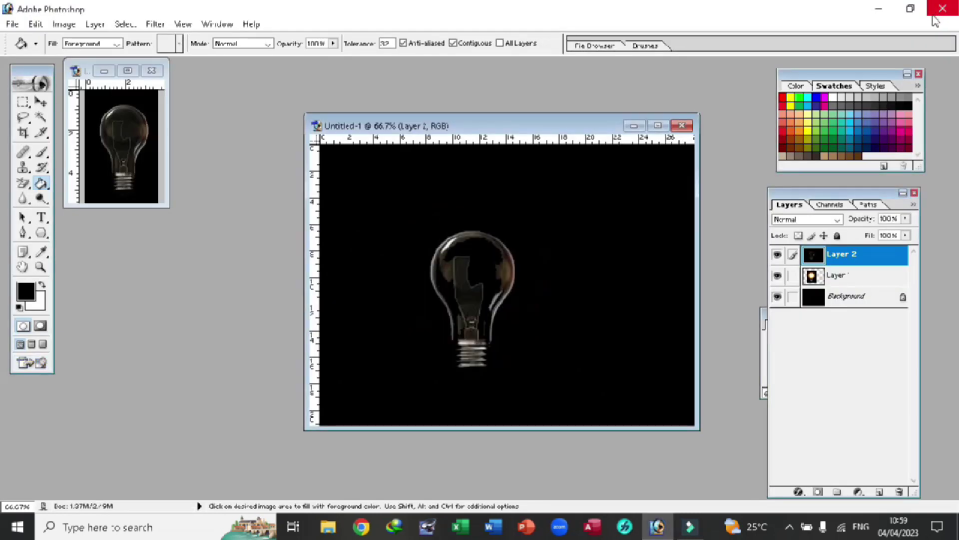
left_click(940, 11)
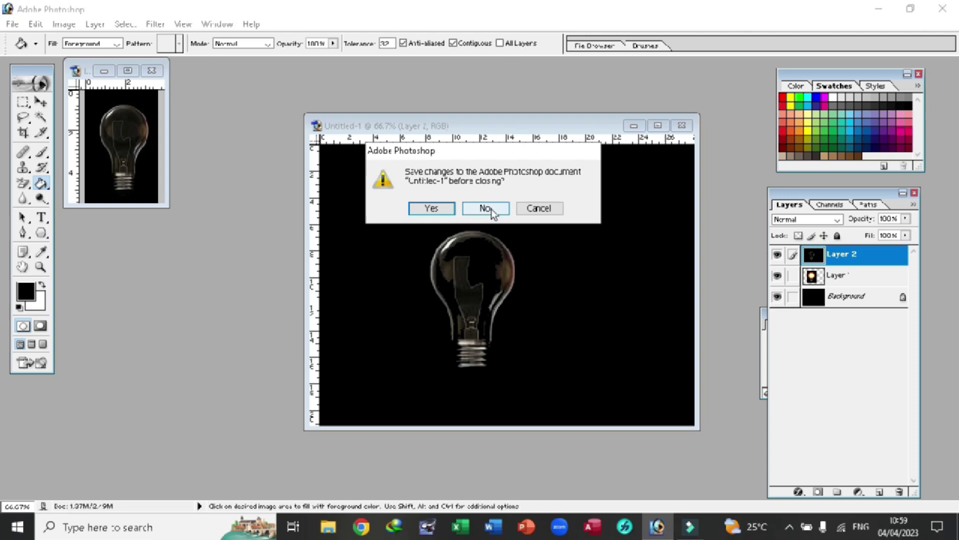
left_click(487, 207)
left_click(487, 208)
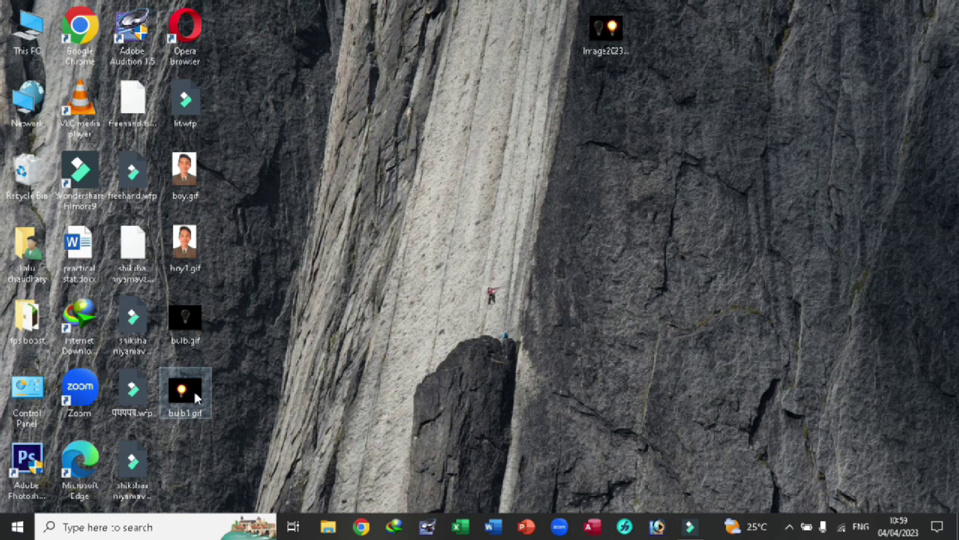
double_click(196, 393)
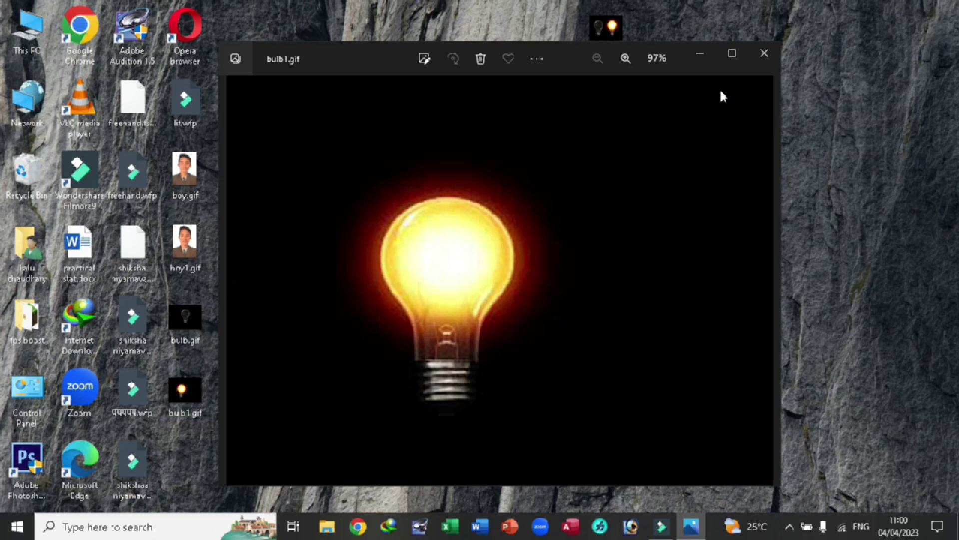
left_click(763, 55)
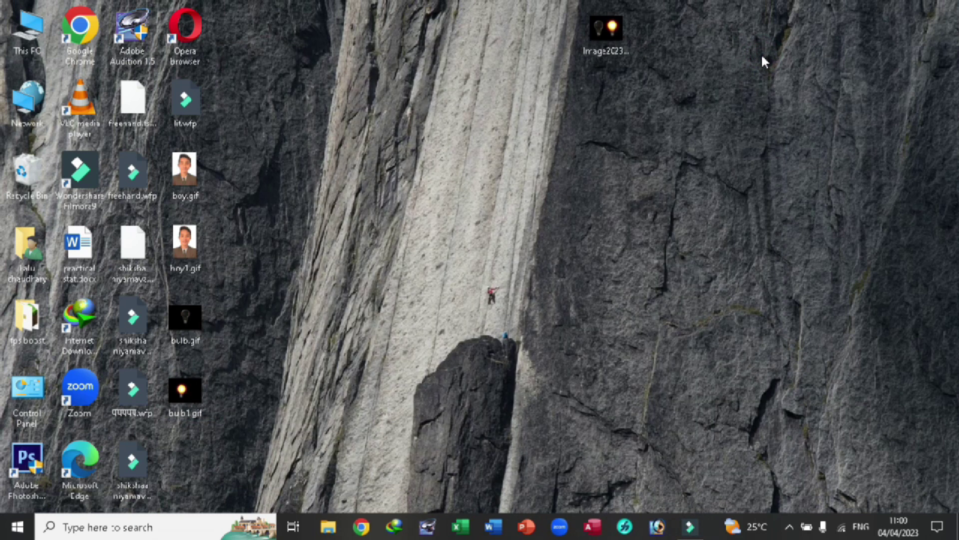